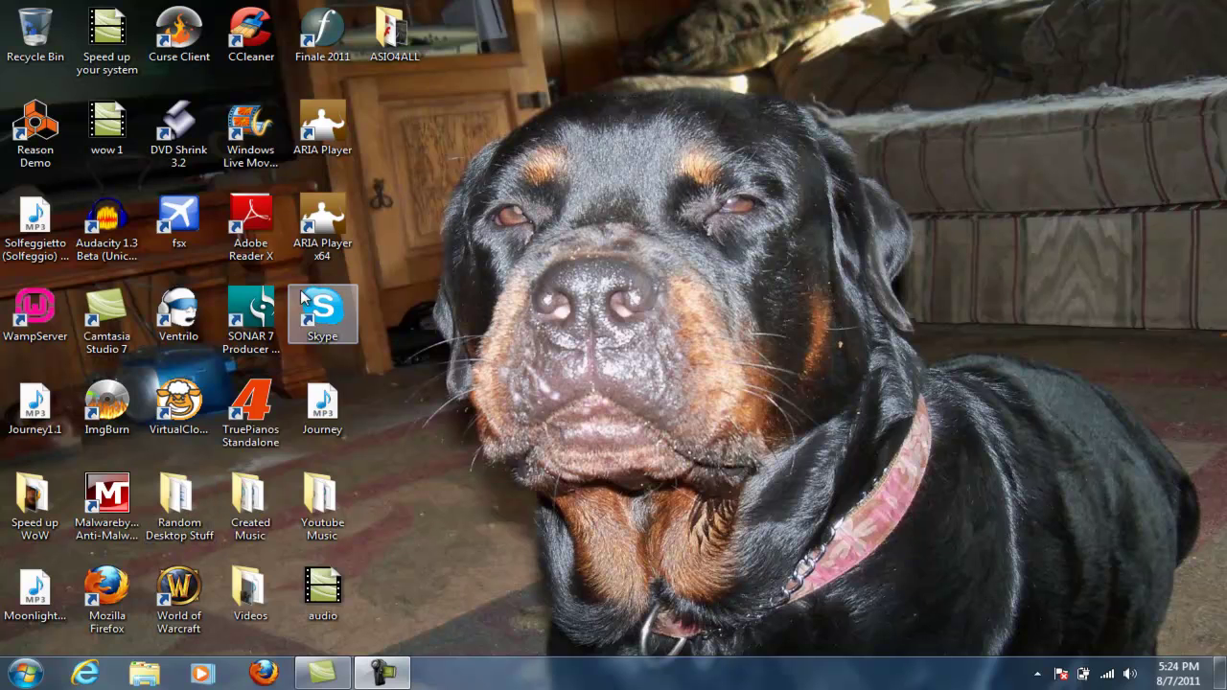
Step: Launch SONAR 7 and create a new project named 'test' from the Blank (no tracks or buses) template
double_click(251, 311)
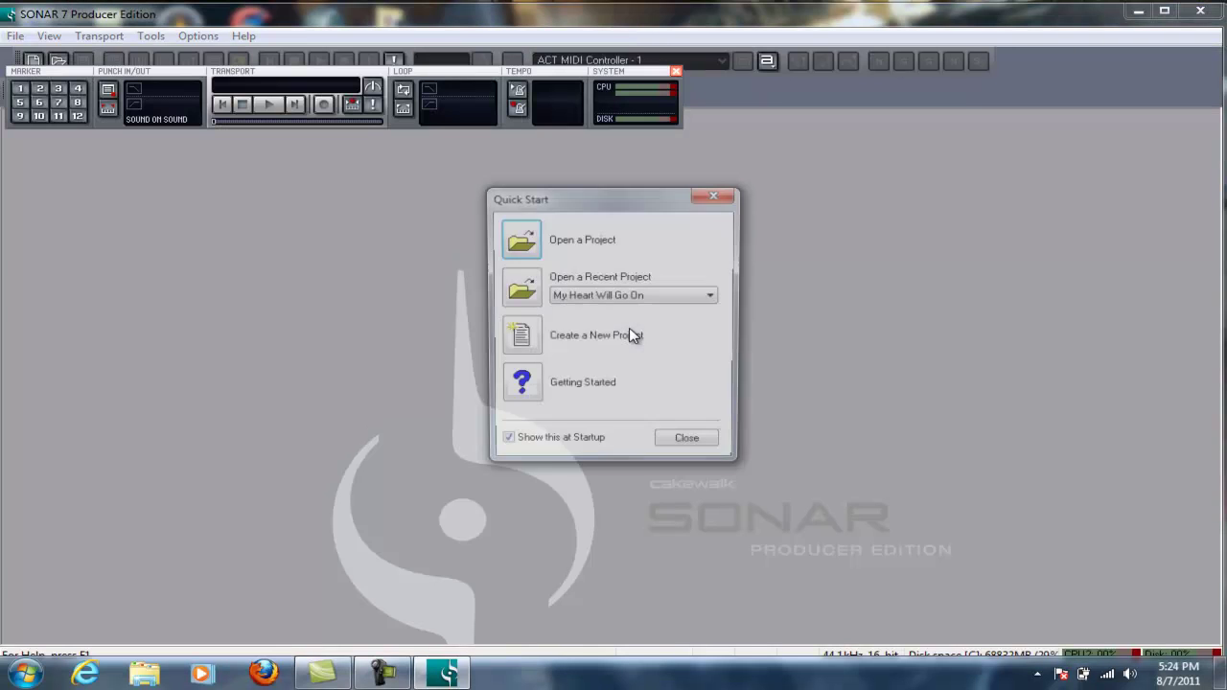
click(522, 349)
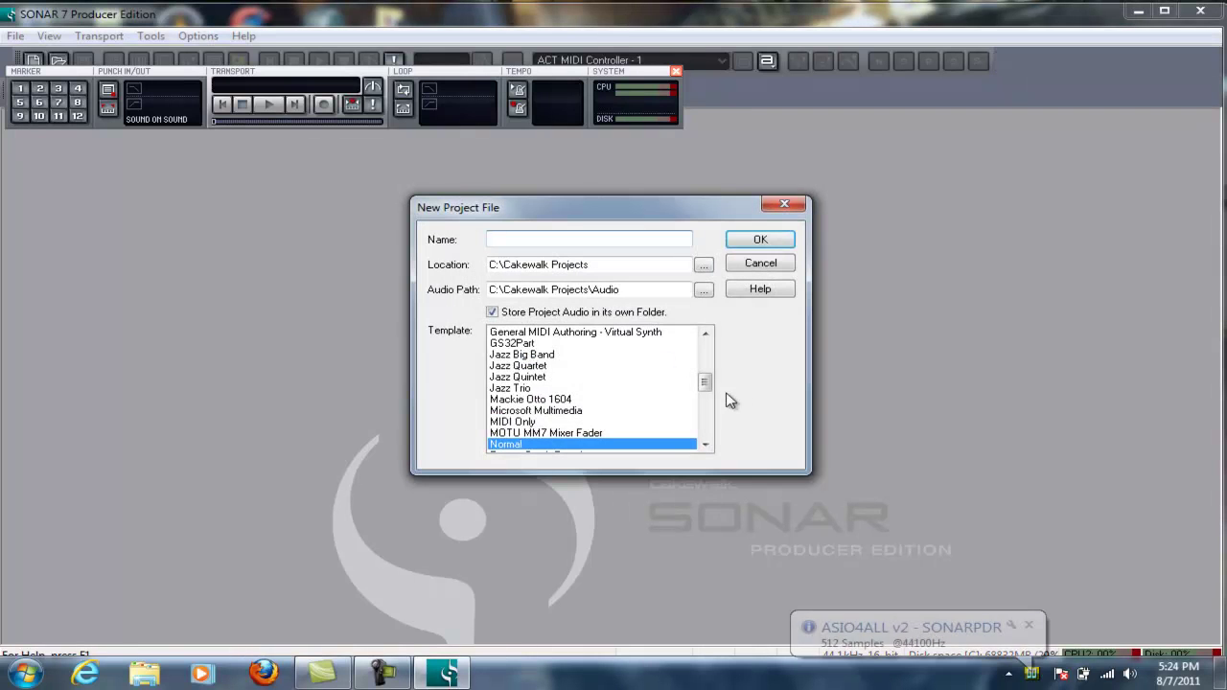
text(test)
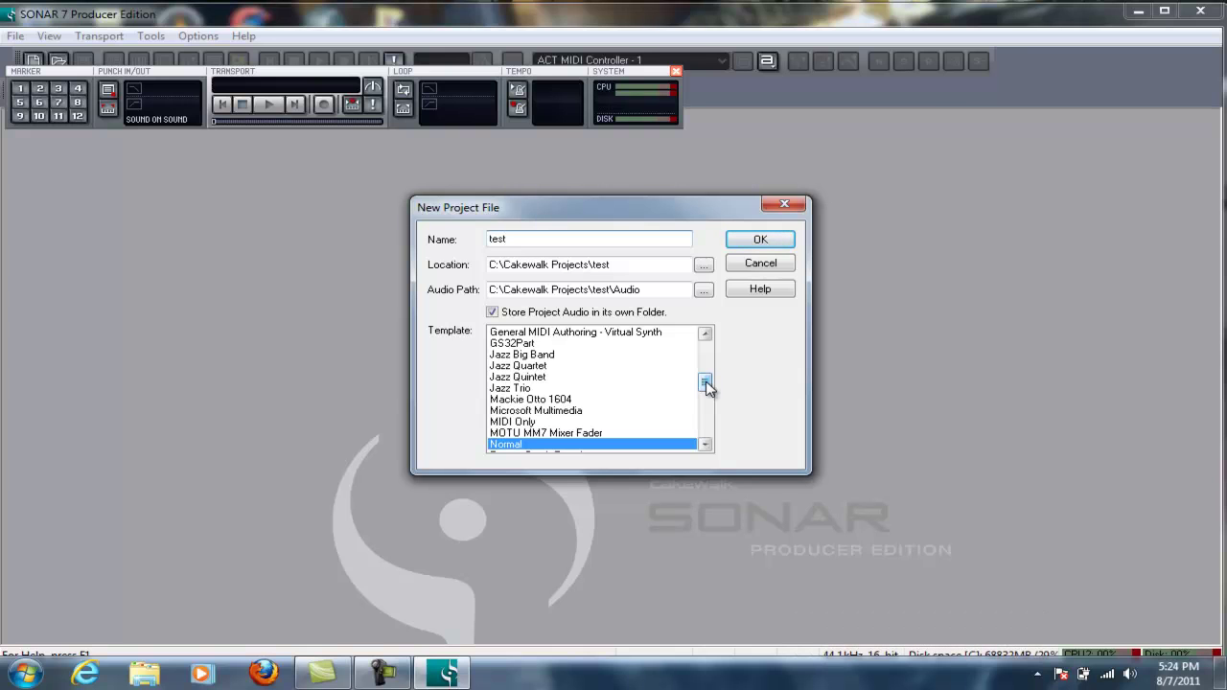
drag(707, 385, 704, 349)
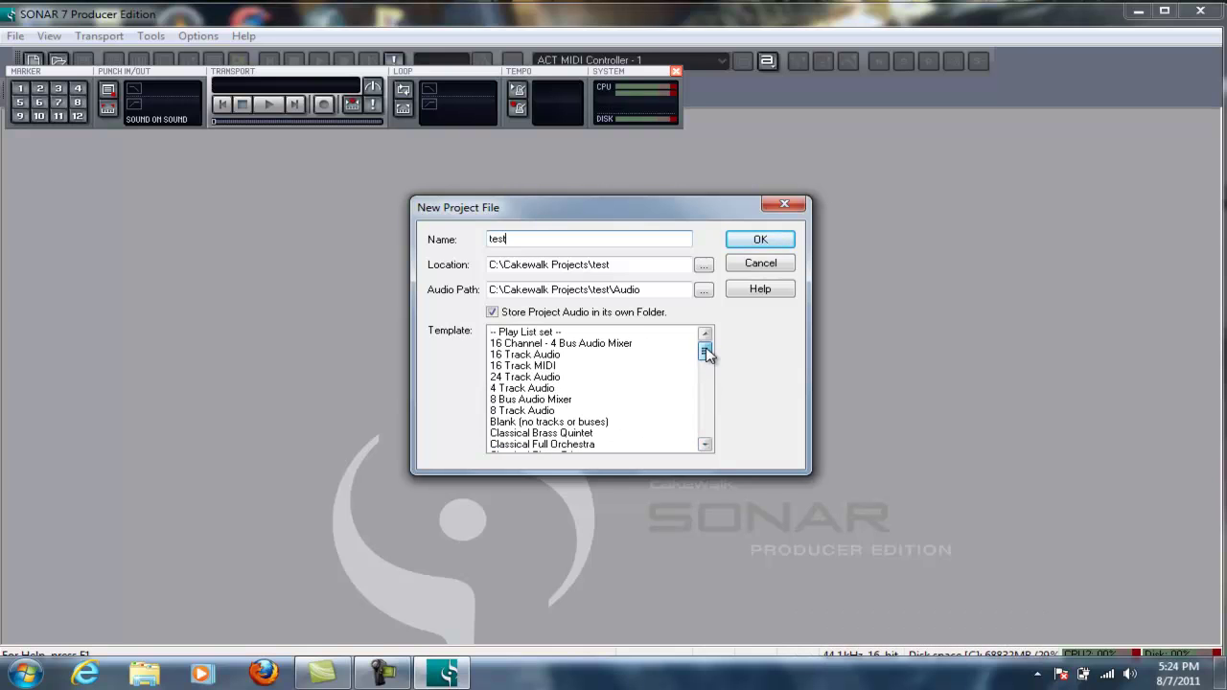
click(577, 423)
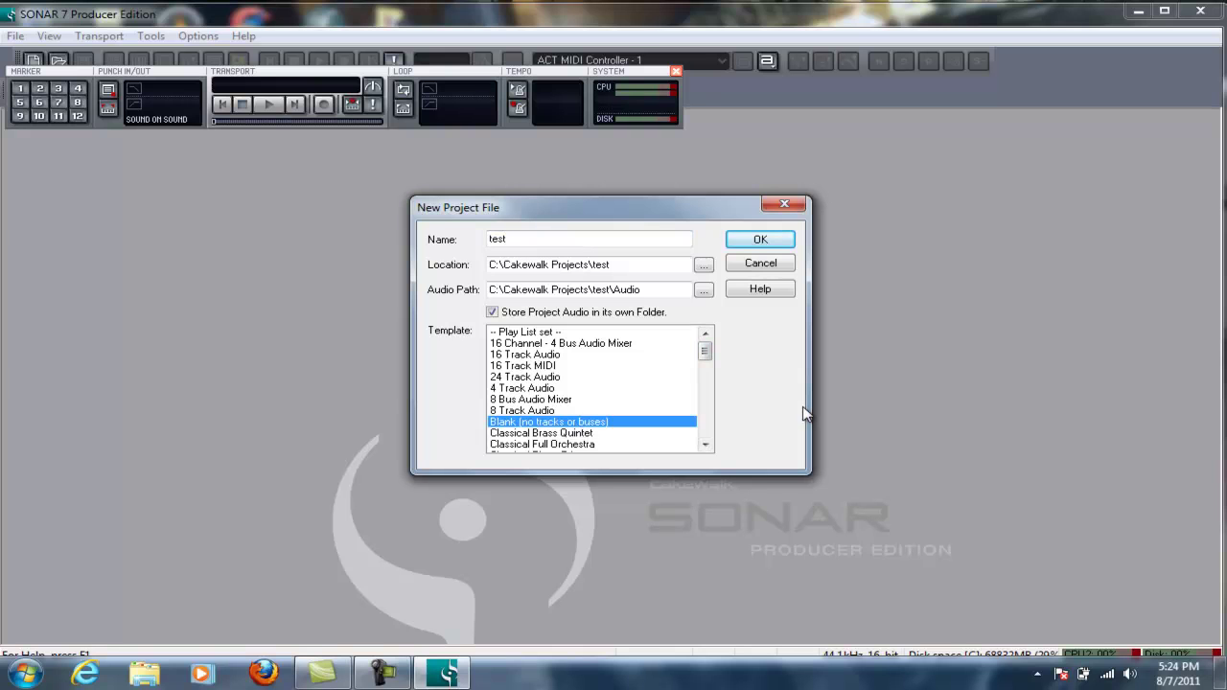
click(780, 241)
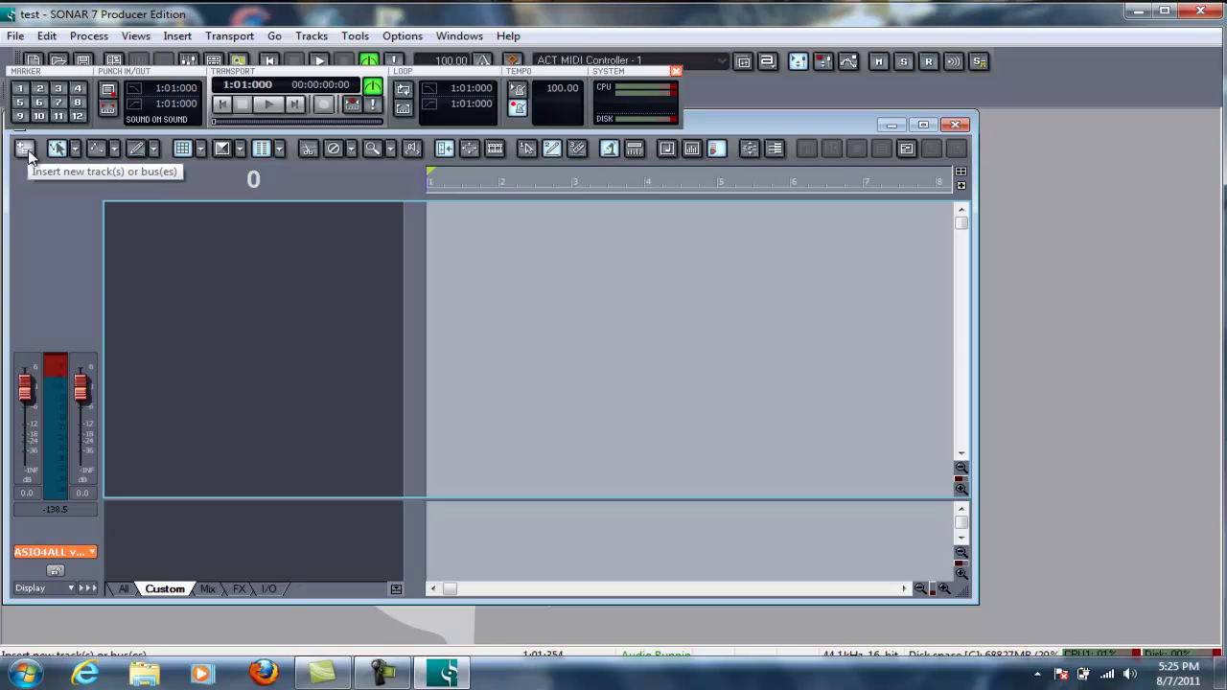
Step: Insert an audio track and a MIDI track into the project
click(27, 151)
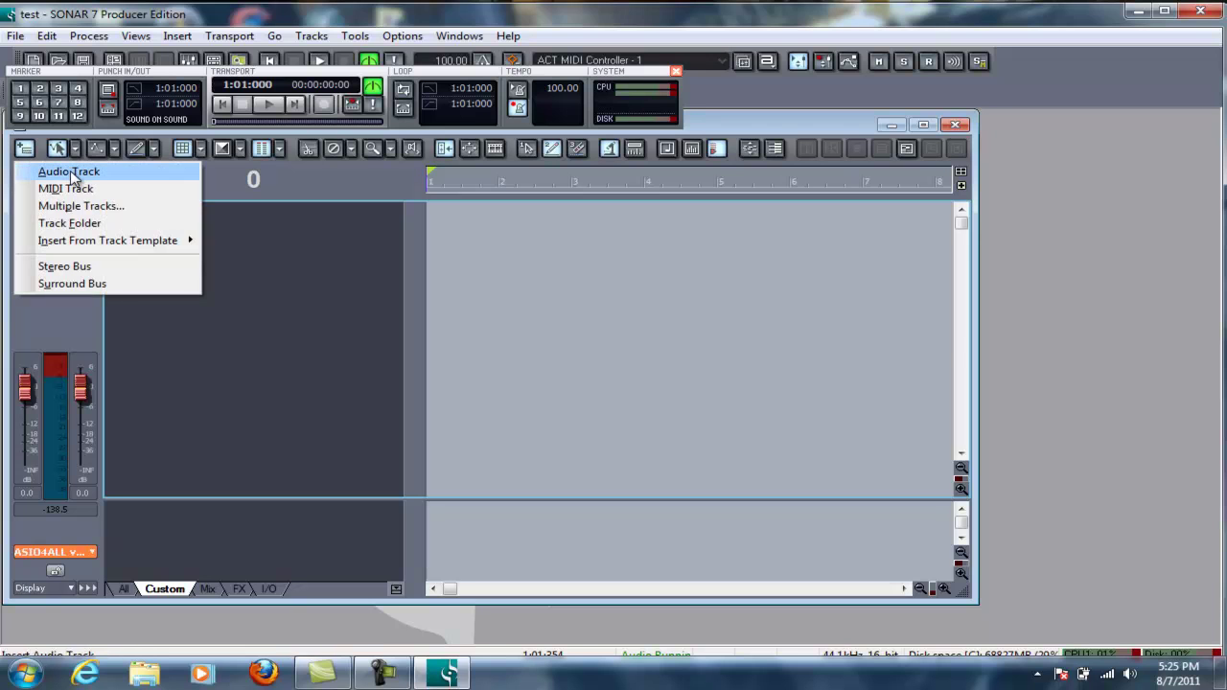
click(65, 169)
click(28, 148)
click(60, 186)
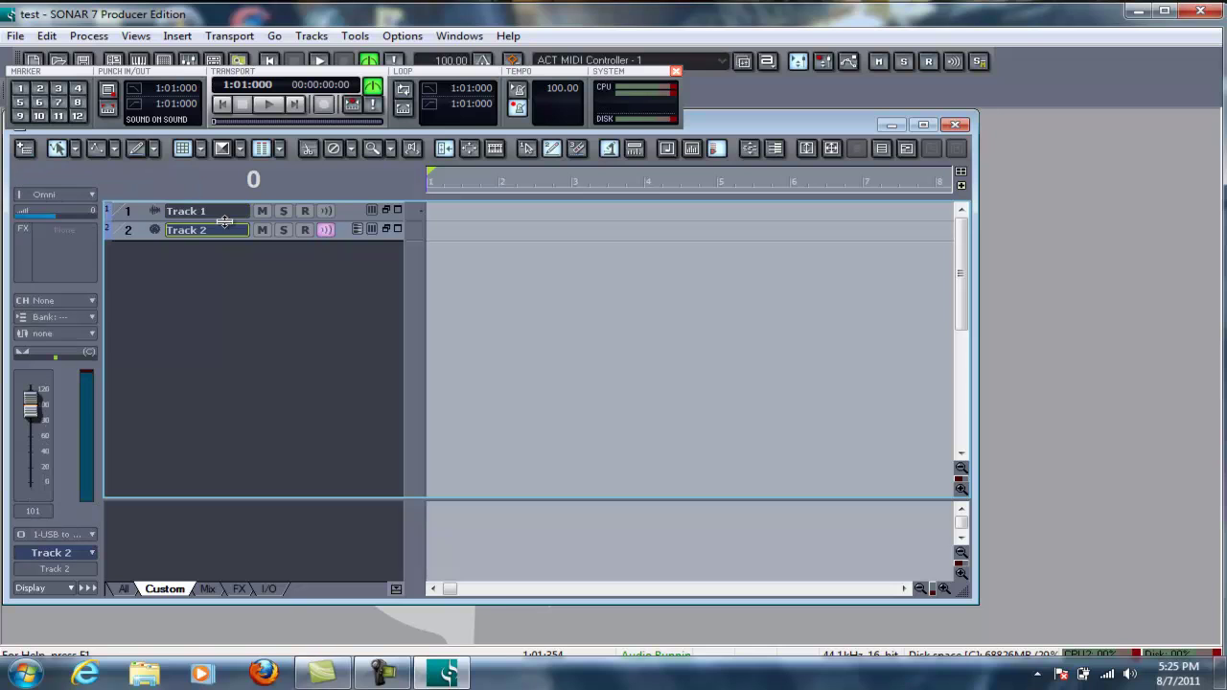
Step: Load the TruePianos x64 soft synth into Track 1's FX bin and switch it to the simple piano view
click(136, 211)
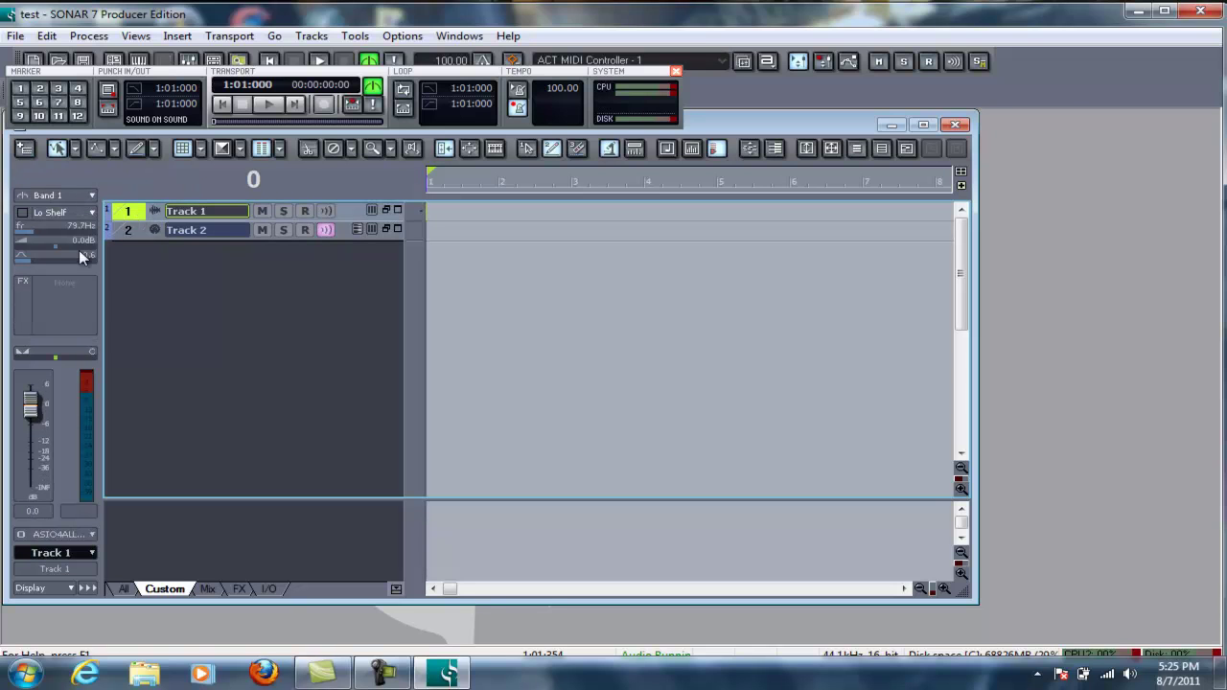
click(41, 302)
right_click(51, 312)
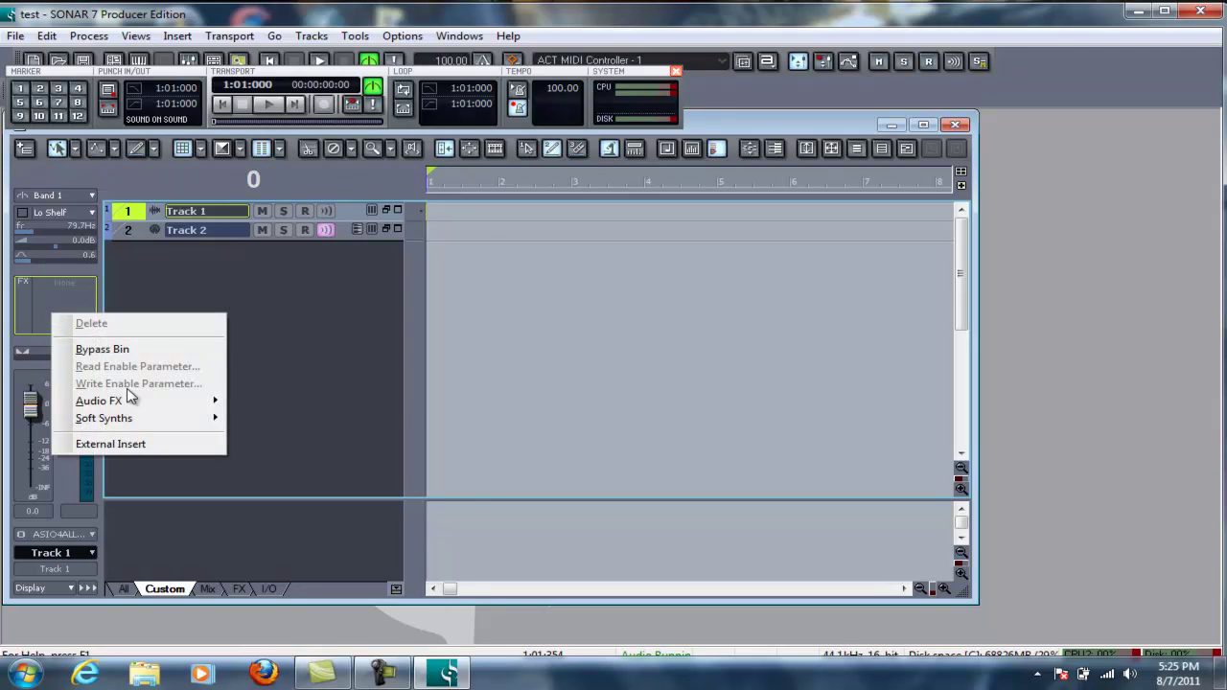
mouse_move(162, 421)
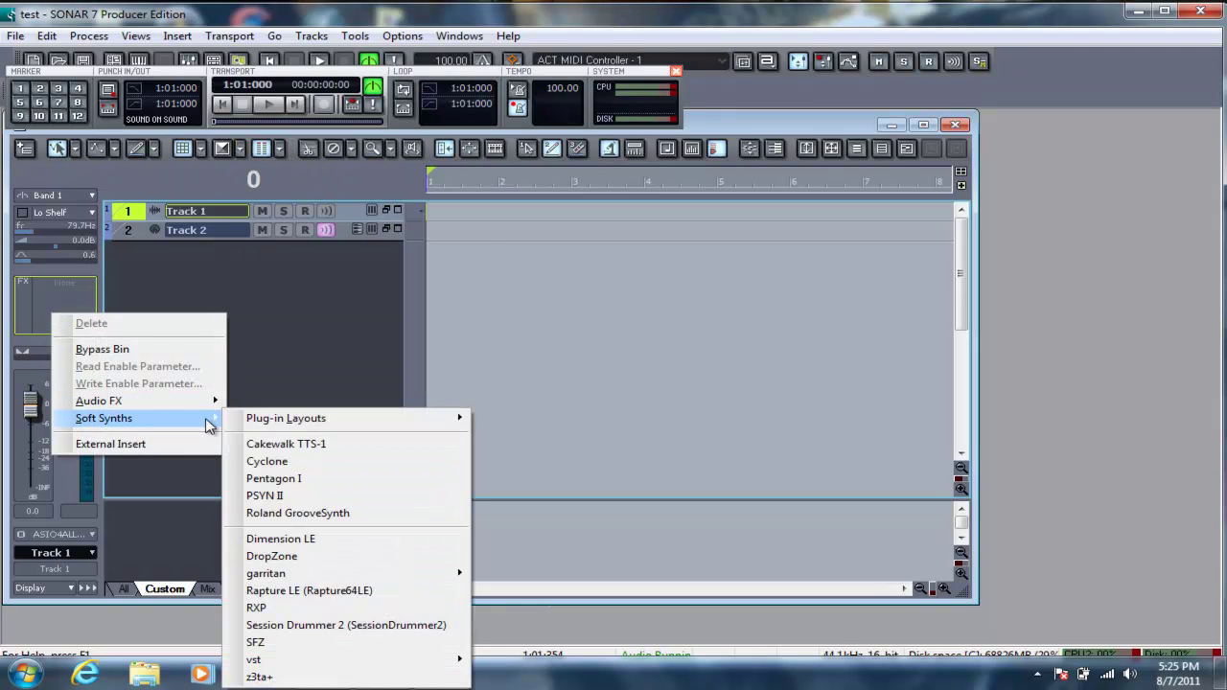
mouse_move(398, 661)
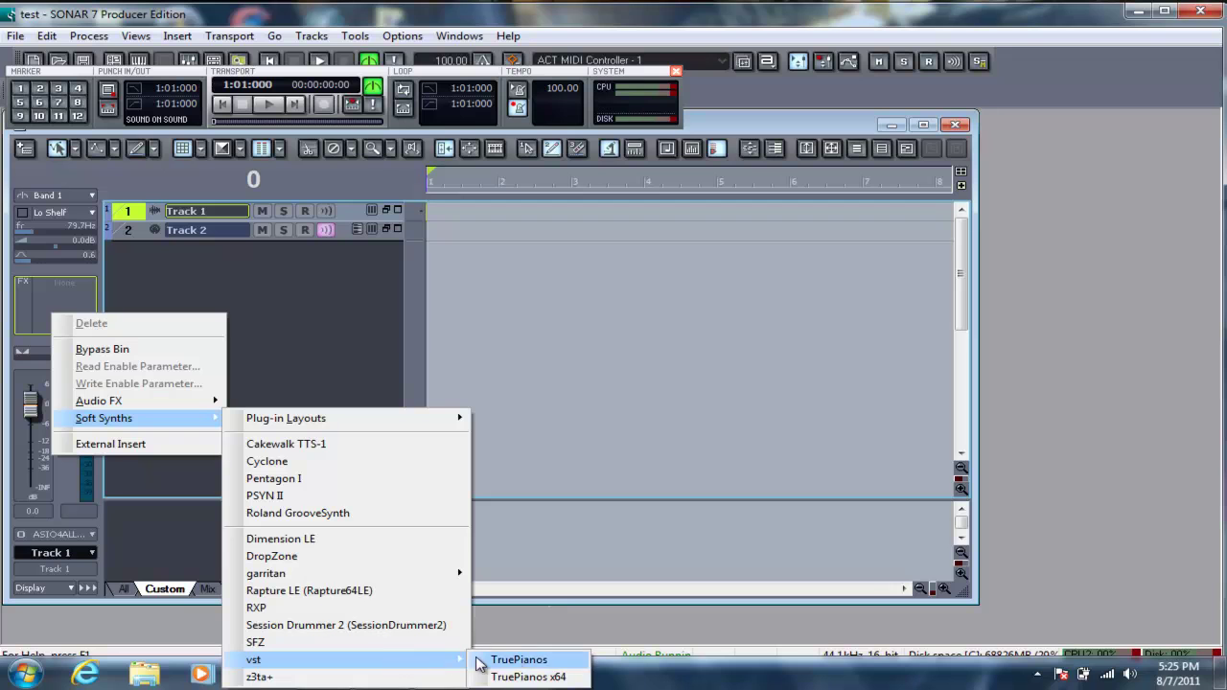
click(528, 677)
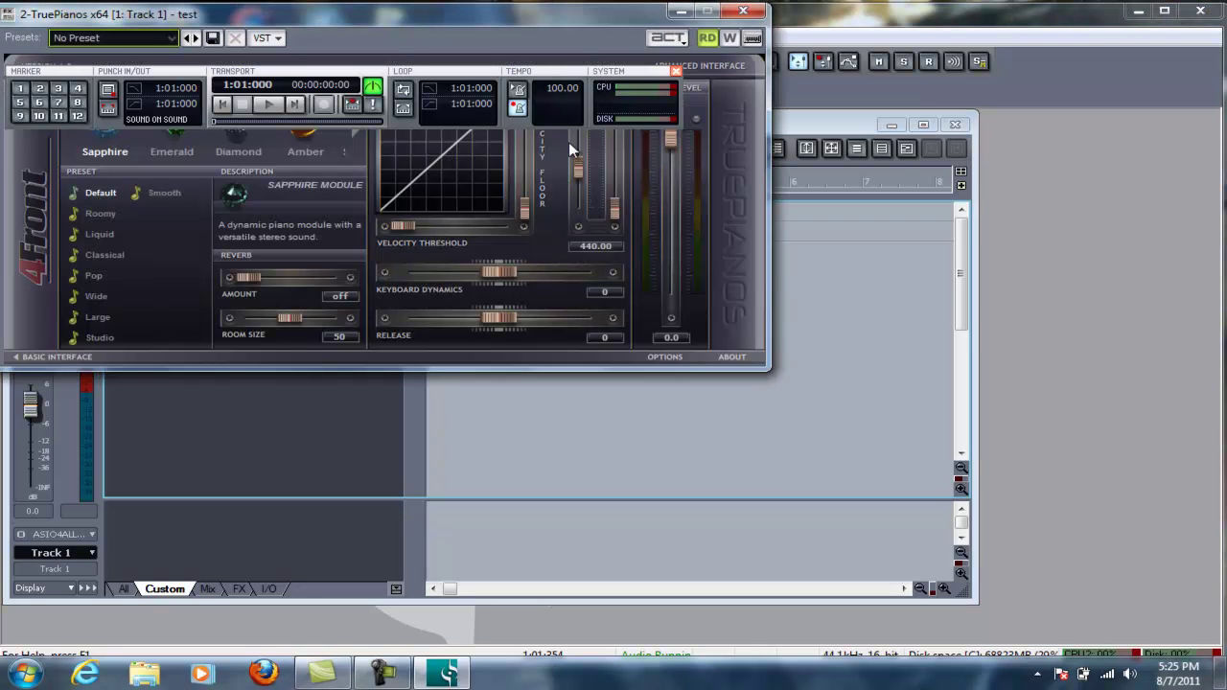
click(711, 68)
drag(592, 19, 680, 172)
Step: Set Track 2's input to USB to Midi Adapter MIDI Omni and its output to TruePianos x64
click(750, 161)
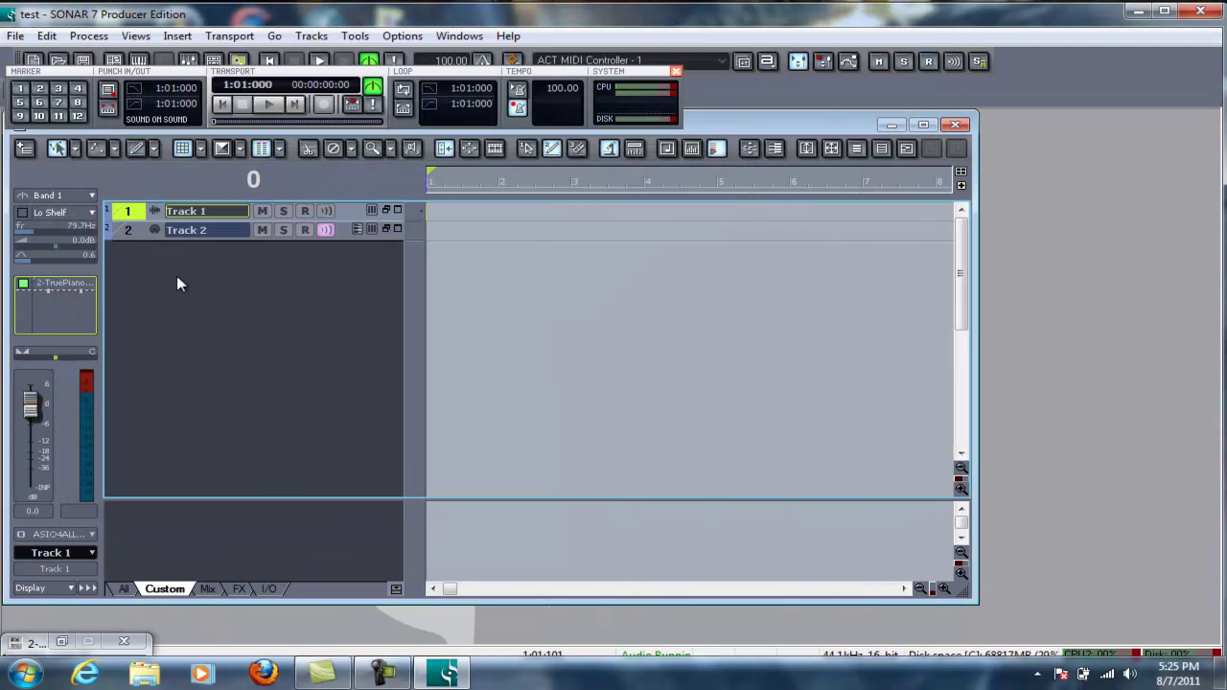
click(137, 233)
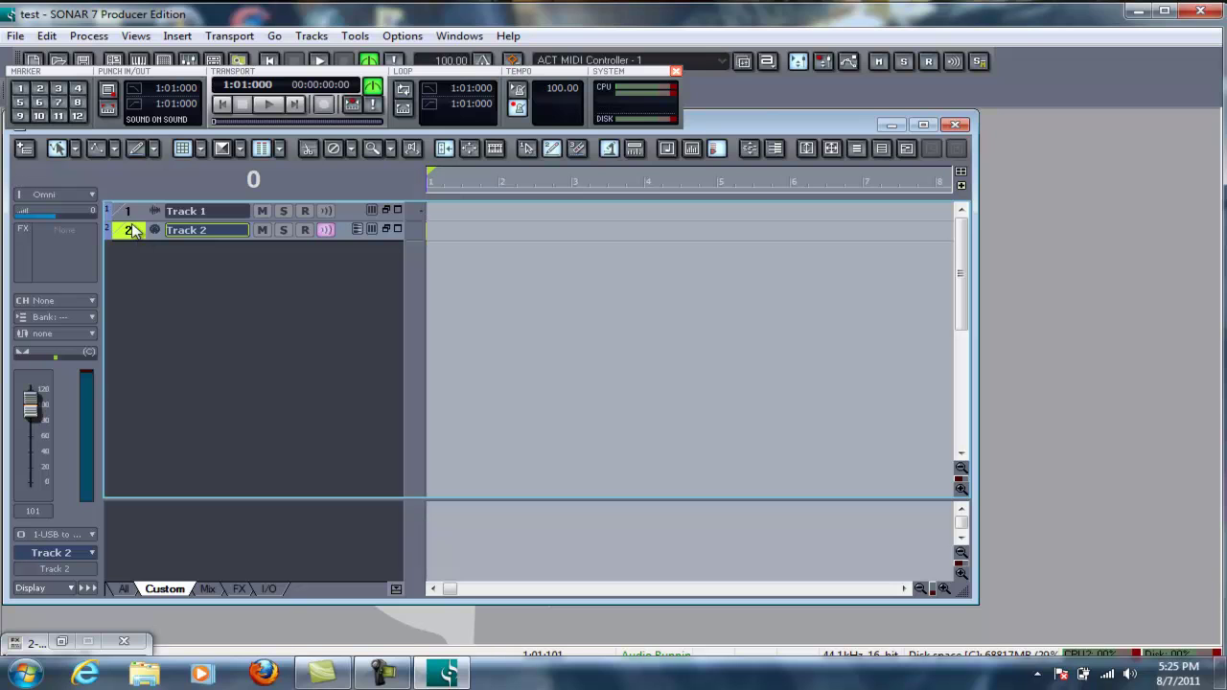
click(94, 195)
mouse_move(227, 234)
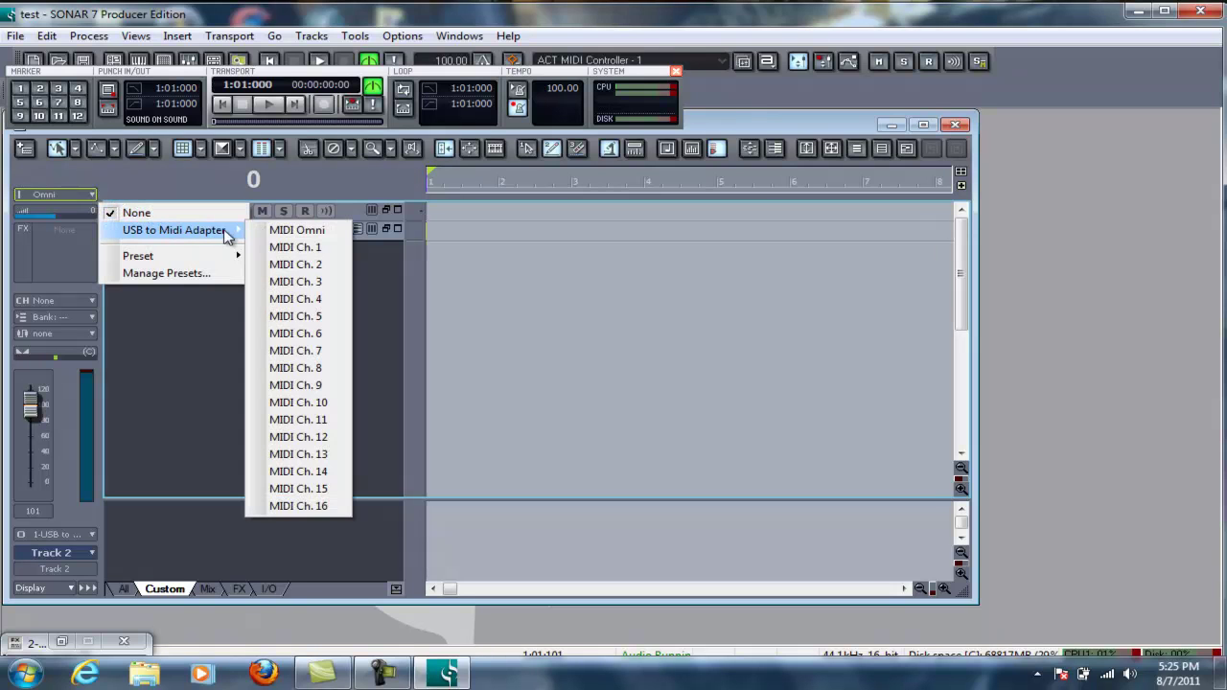
click(280, 230)
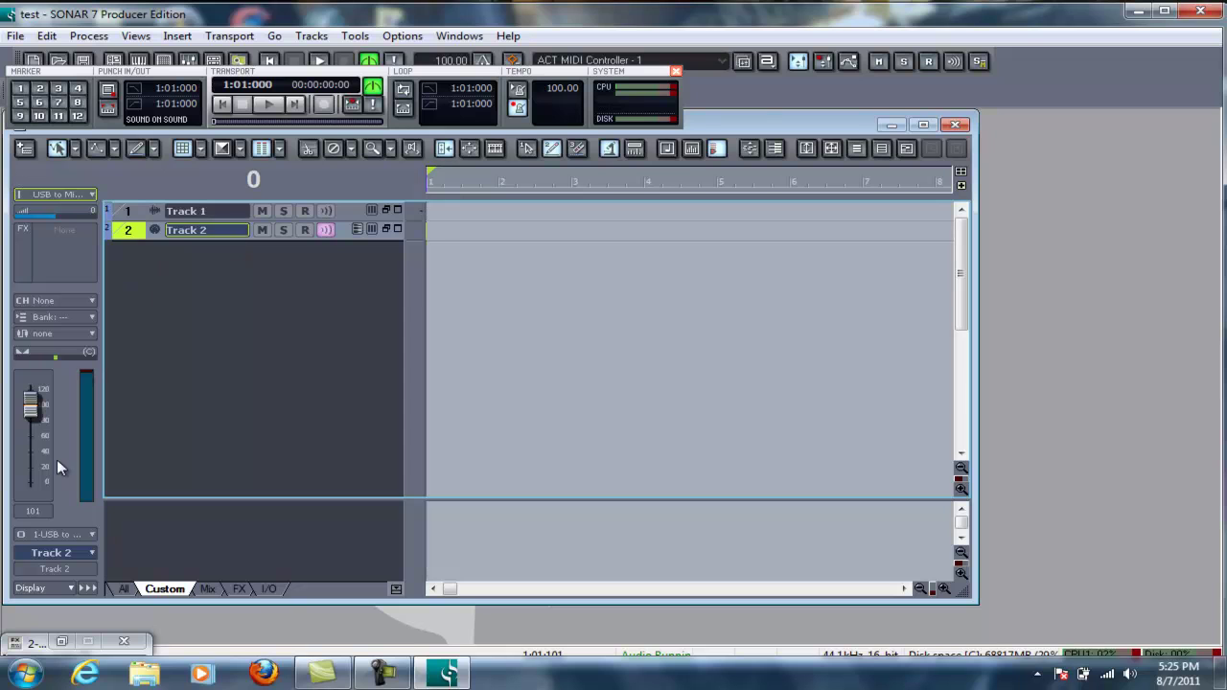
click(91, 533)
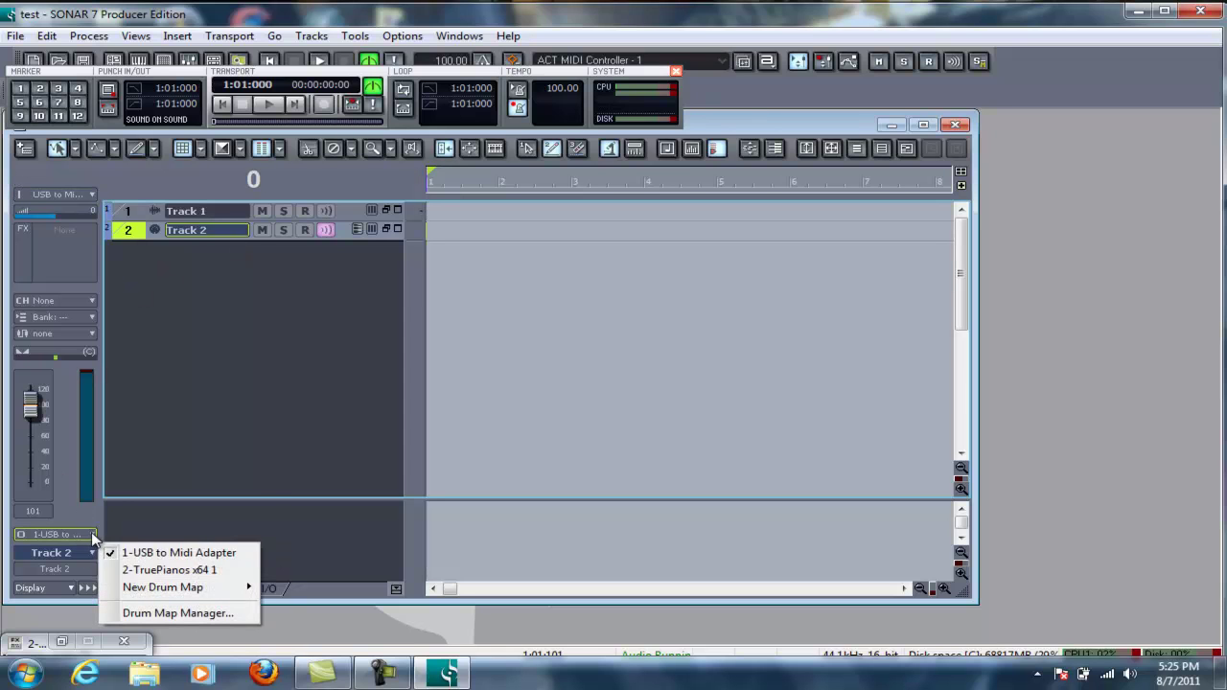
click(145, 572)
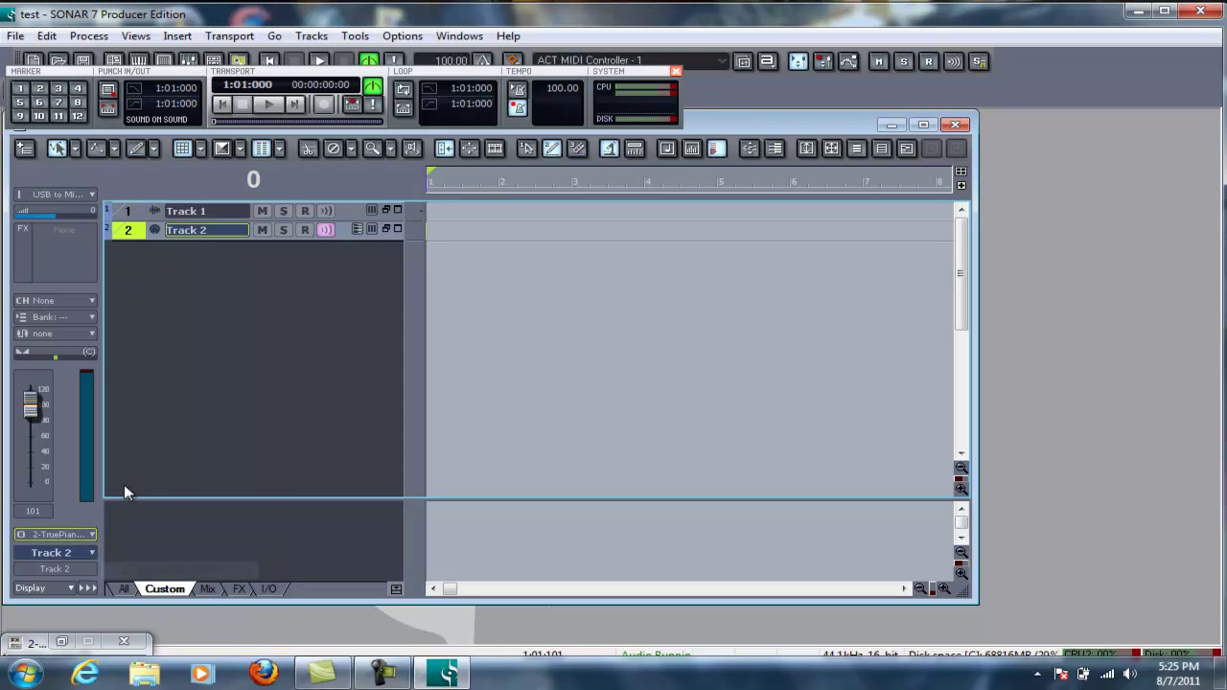
Step: Route Track 1's output to a new stereo bus, Bus 1
click(135, 215)
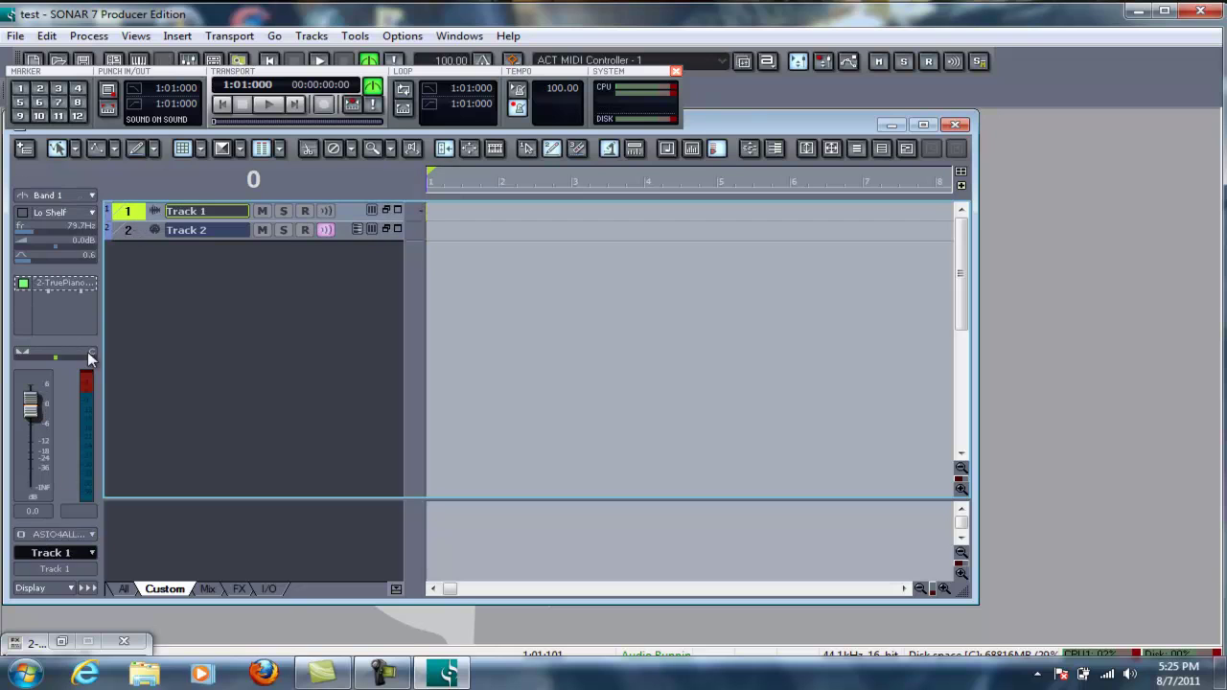
click(94, 533)
click(136, 602)
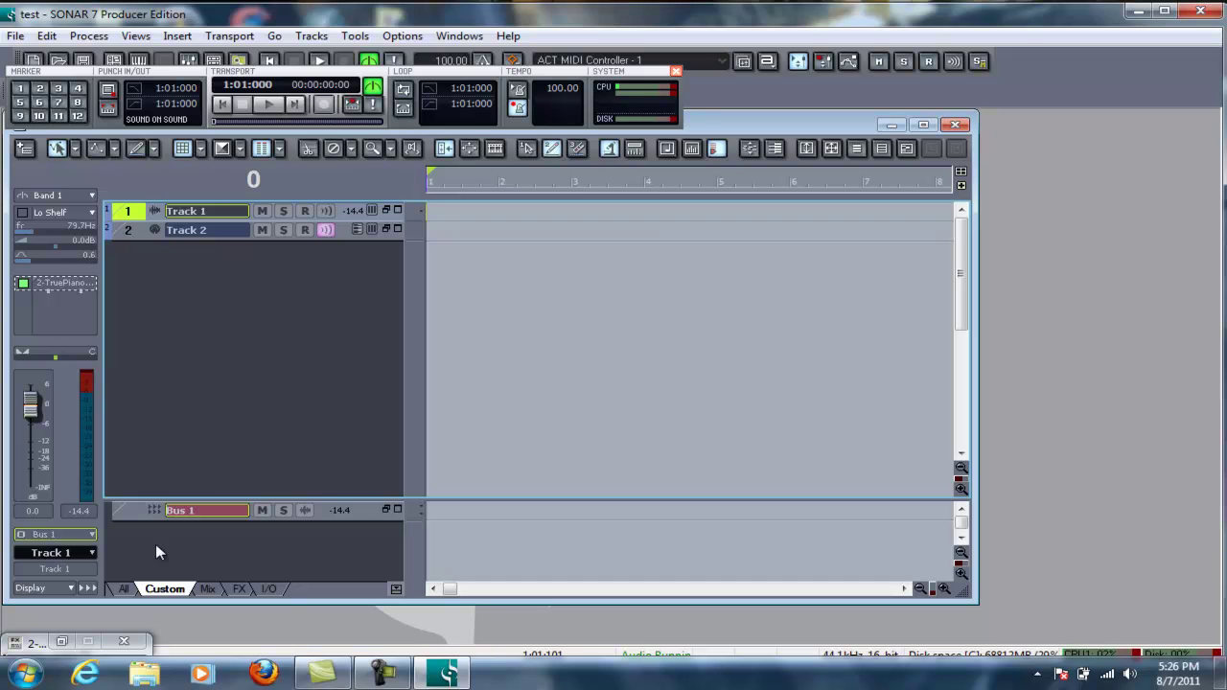
click(402, 35)
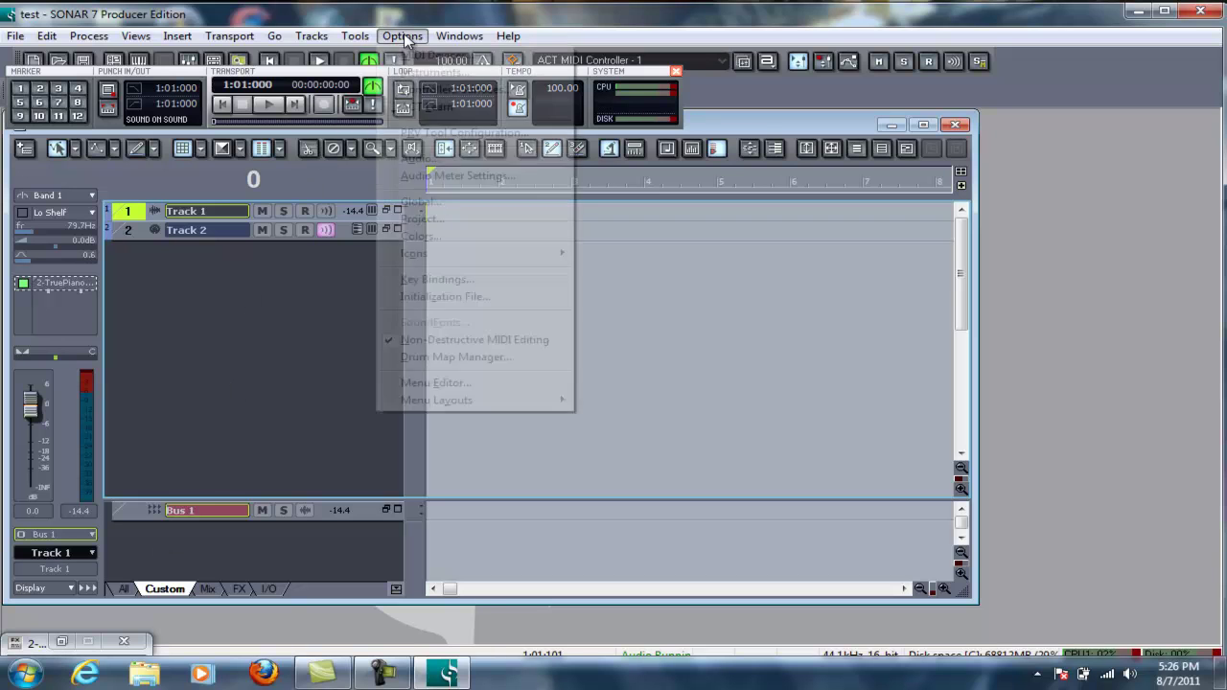
Step: In Audio Options, keep ASIO driver mode and ASIO4ALL v2 as the record latency device
click(431, 160)
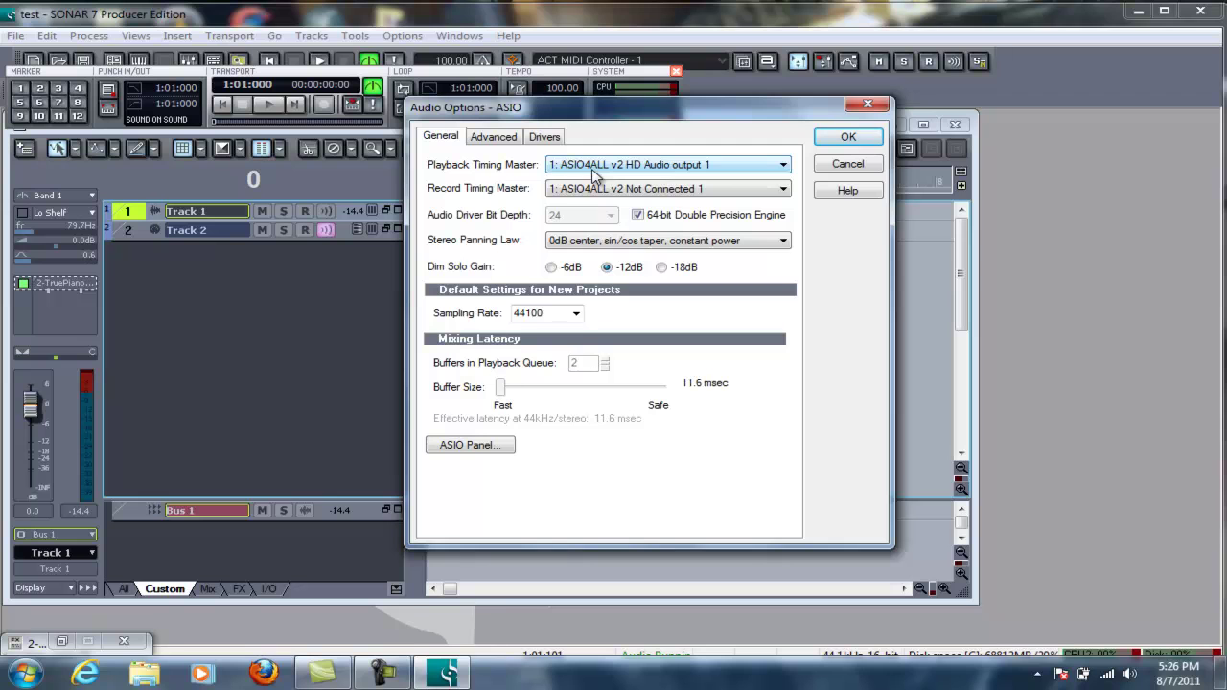
click(499, 140)
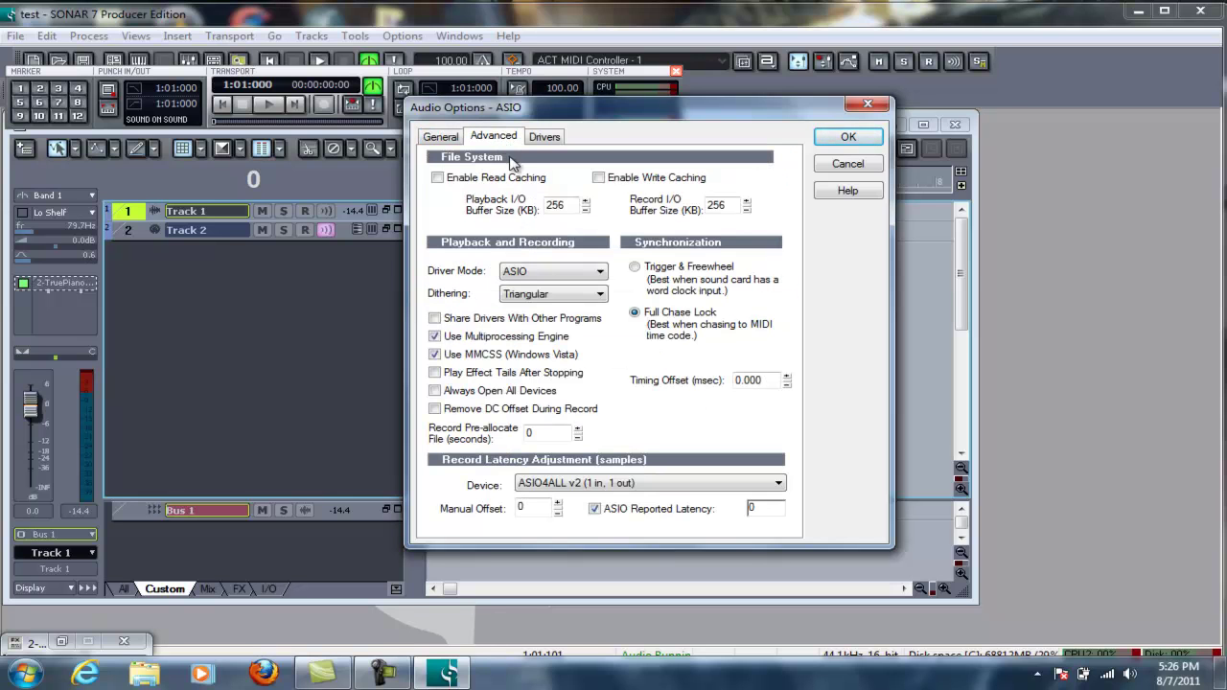
click(555, 274)
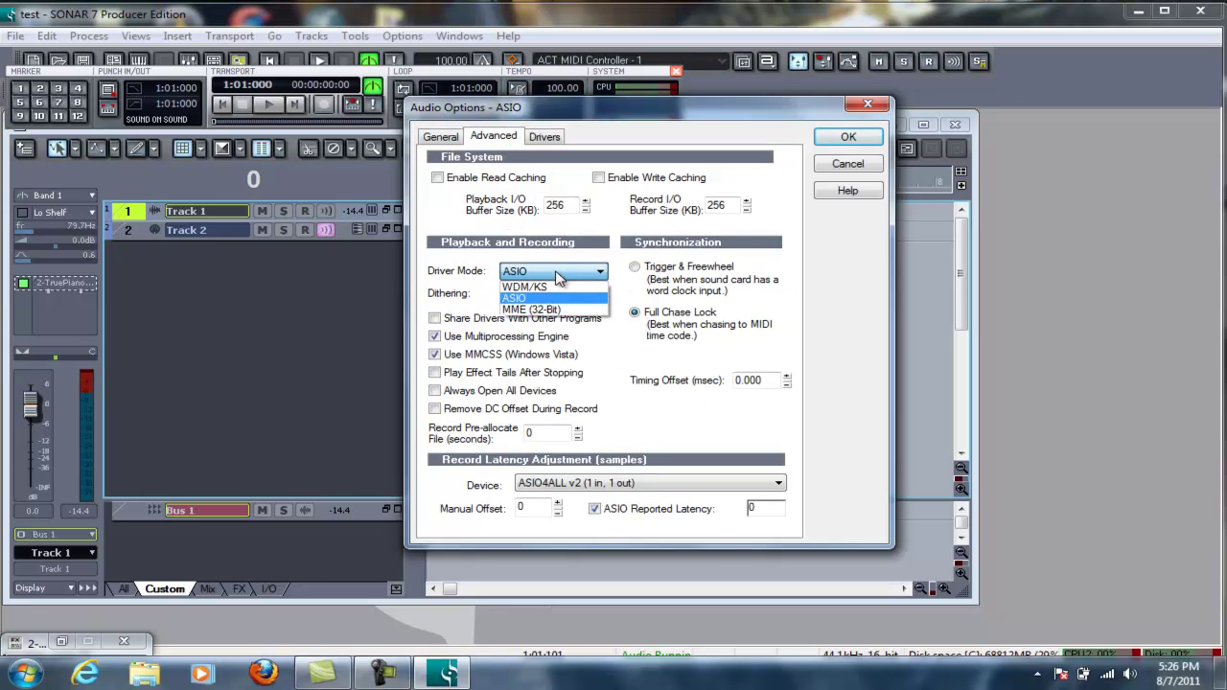
click(598, 299)
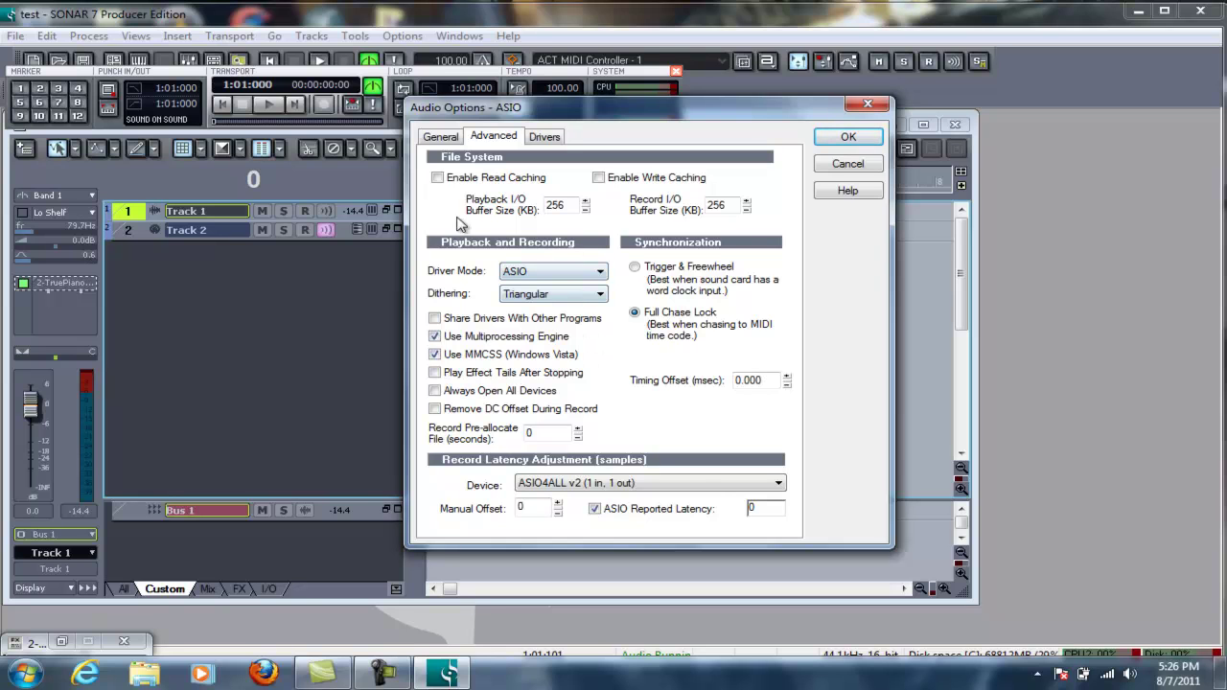
click(679, 487)
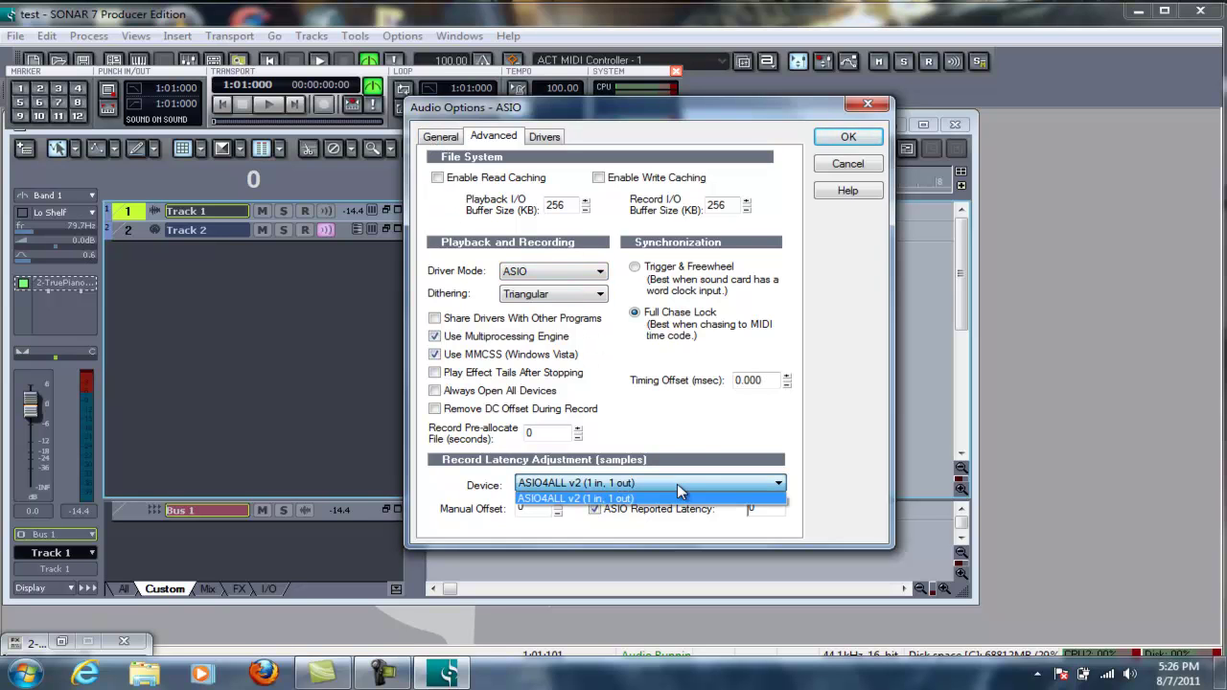
click(676, 494)
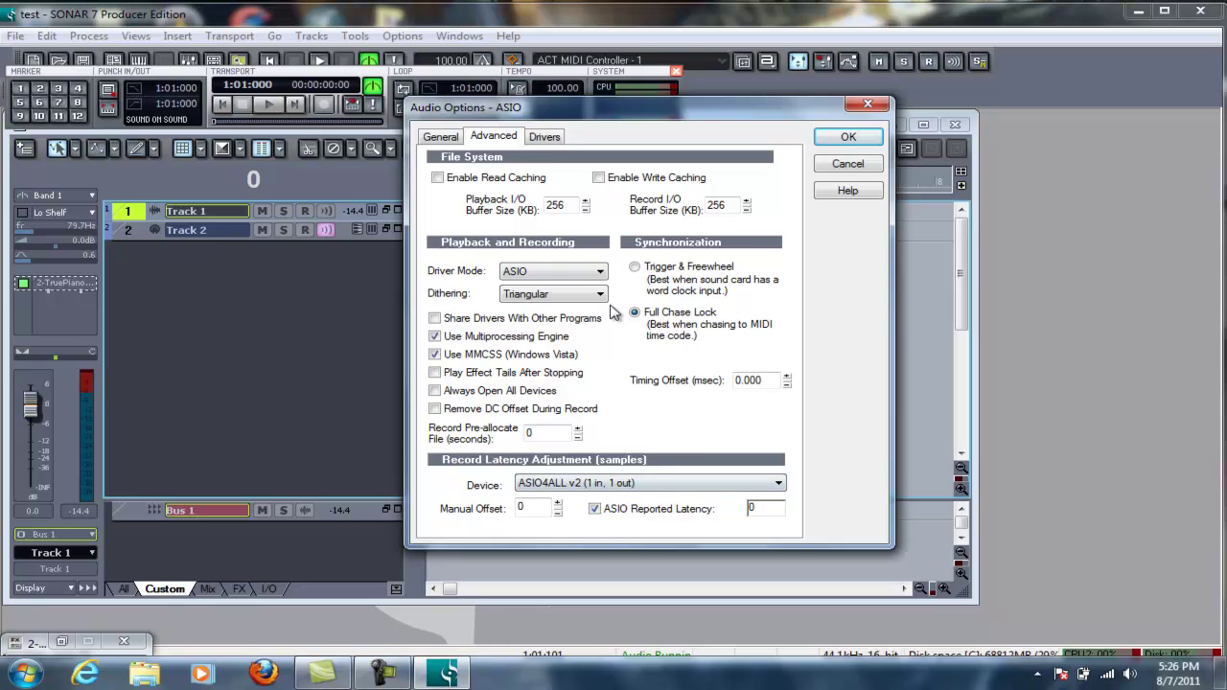
click(456, 138)
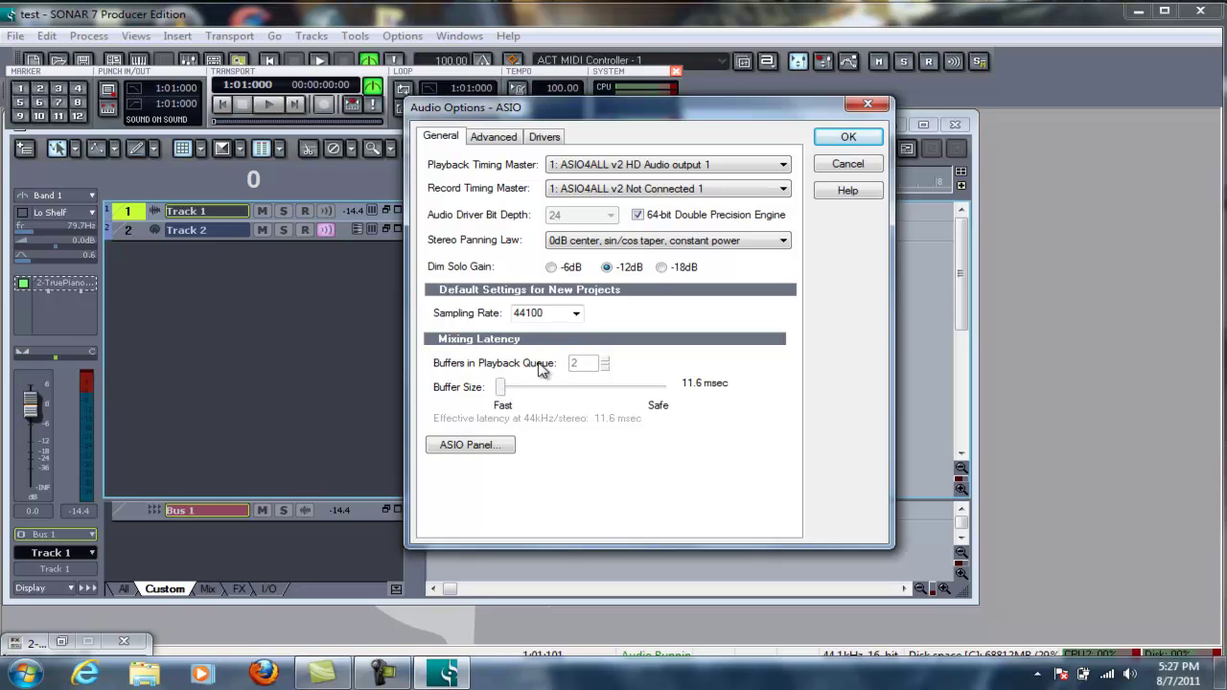
click(485, 449)
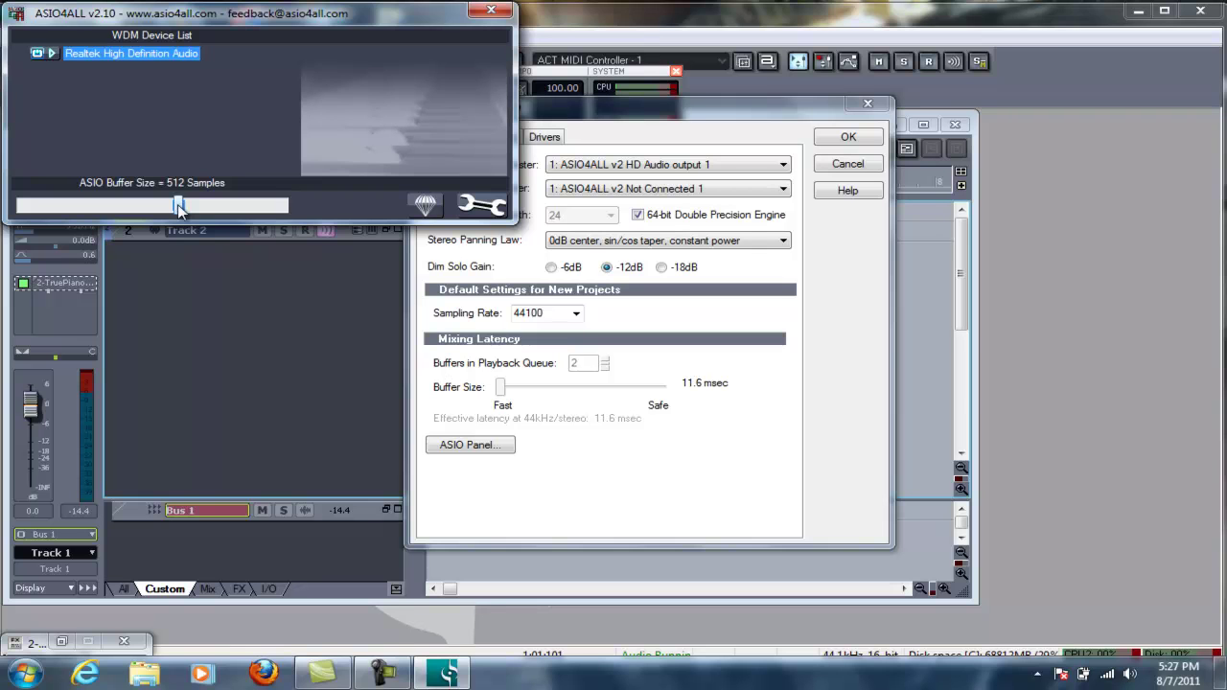
click(490, 10)
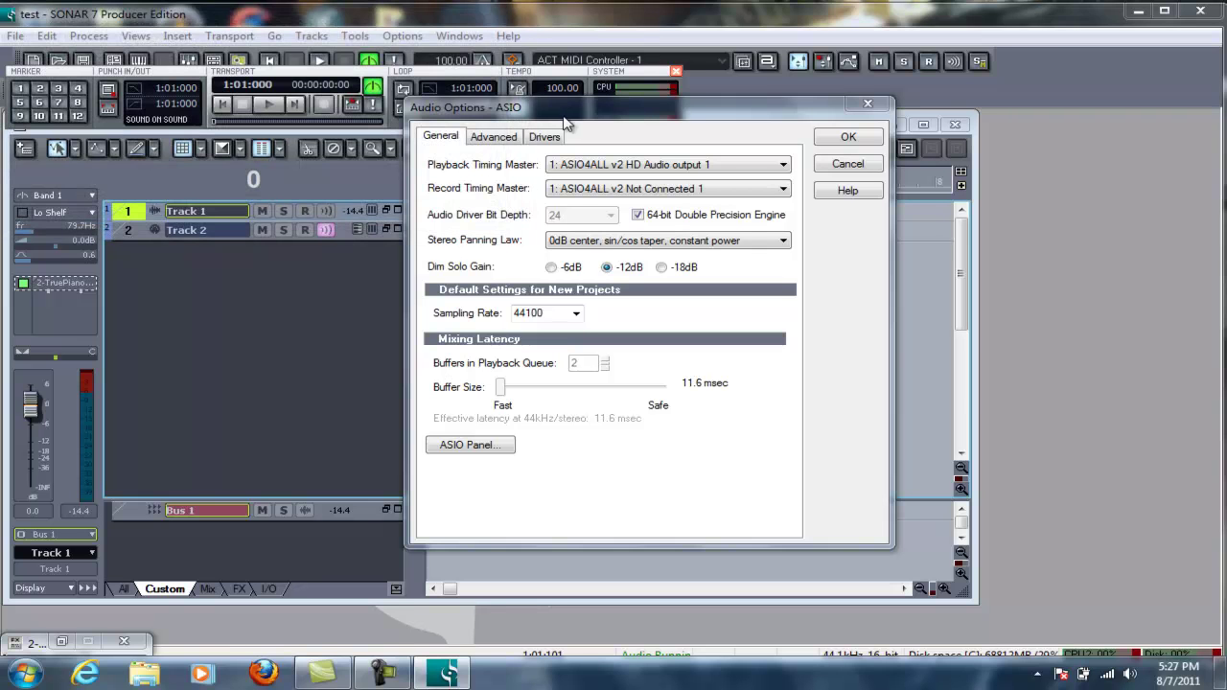
Step: Check the enabled ASIO4ALL input and output drivers, then accept the Audio Options
click(499, 139)
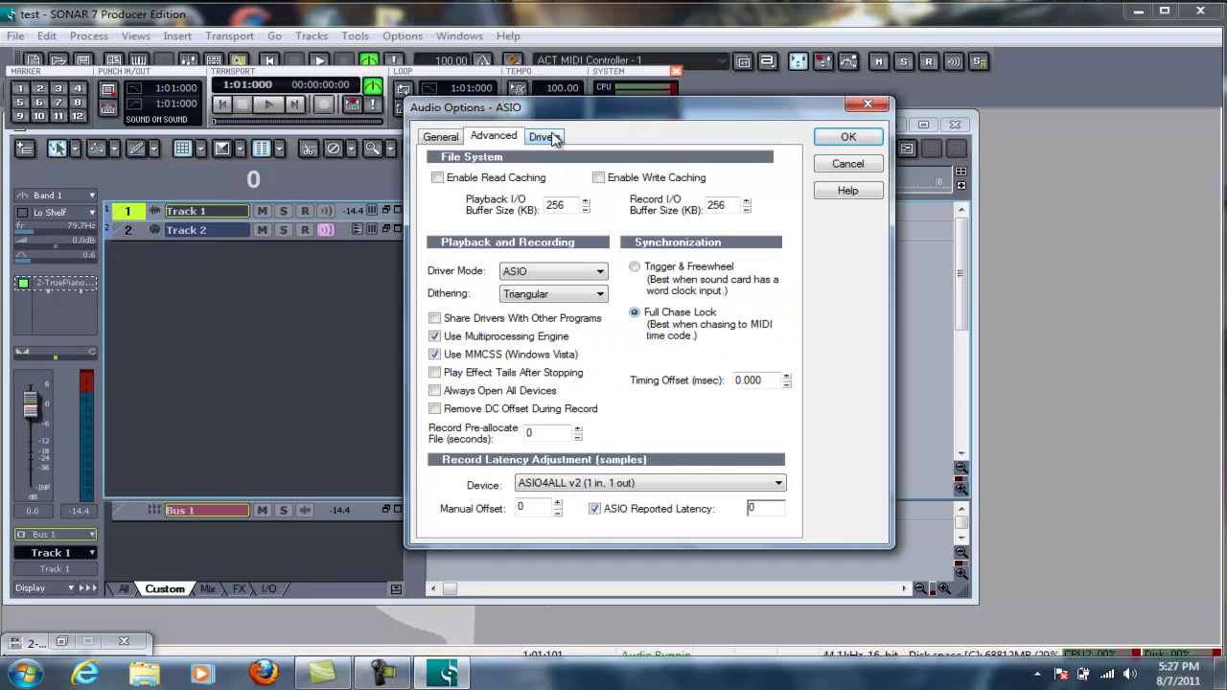
click(547, 138)
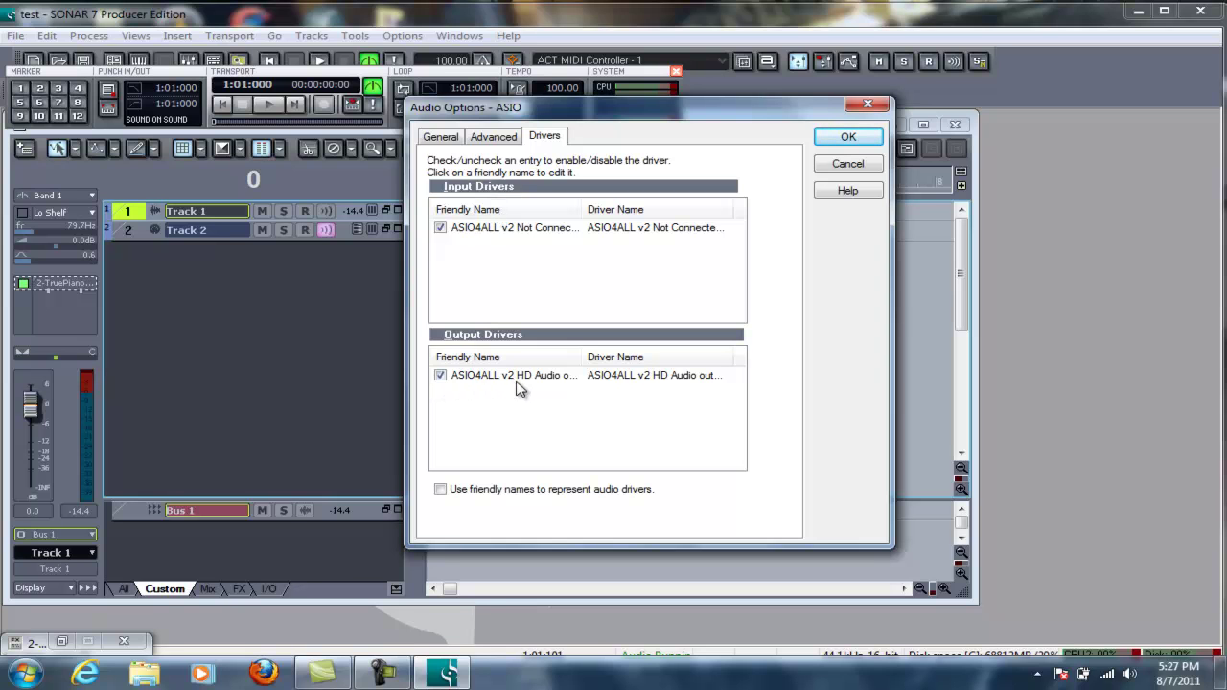
click(847, 137)
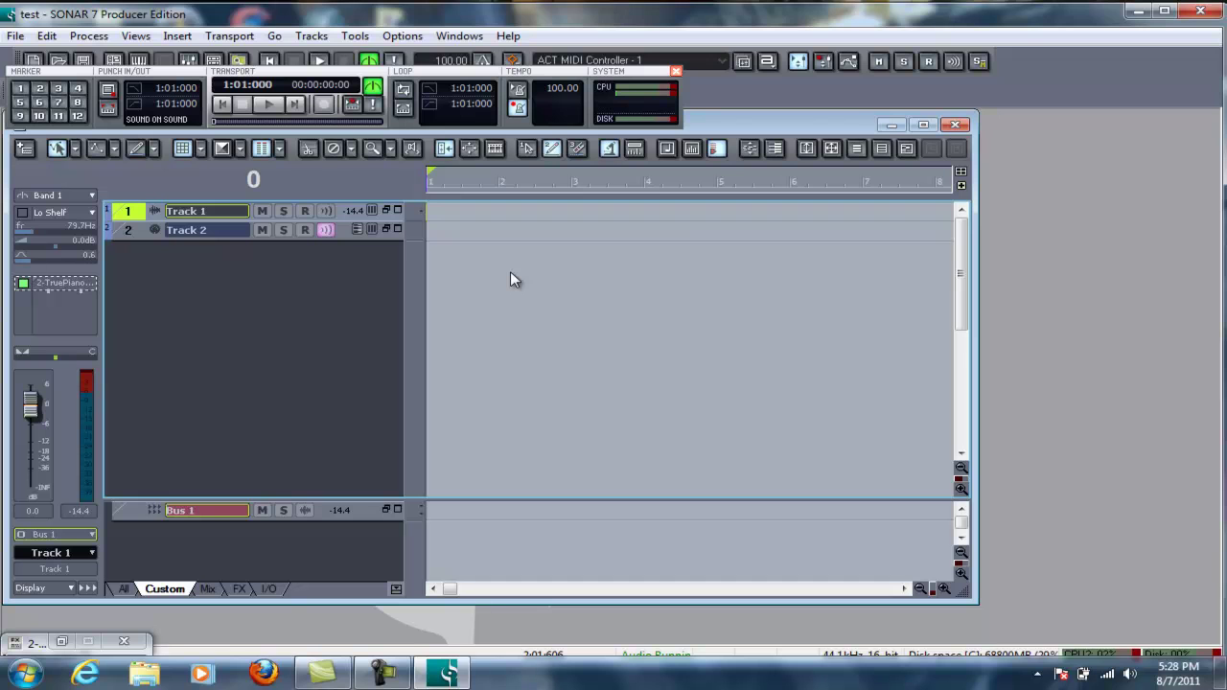
click(355, 36)
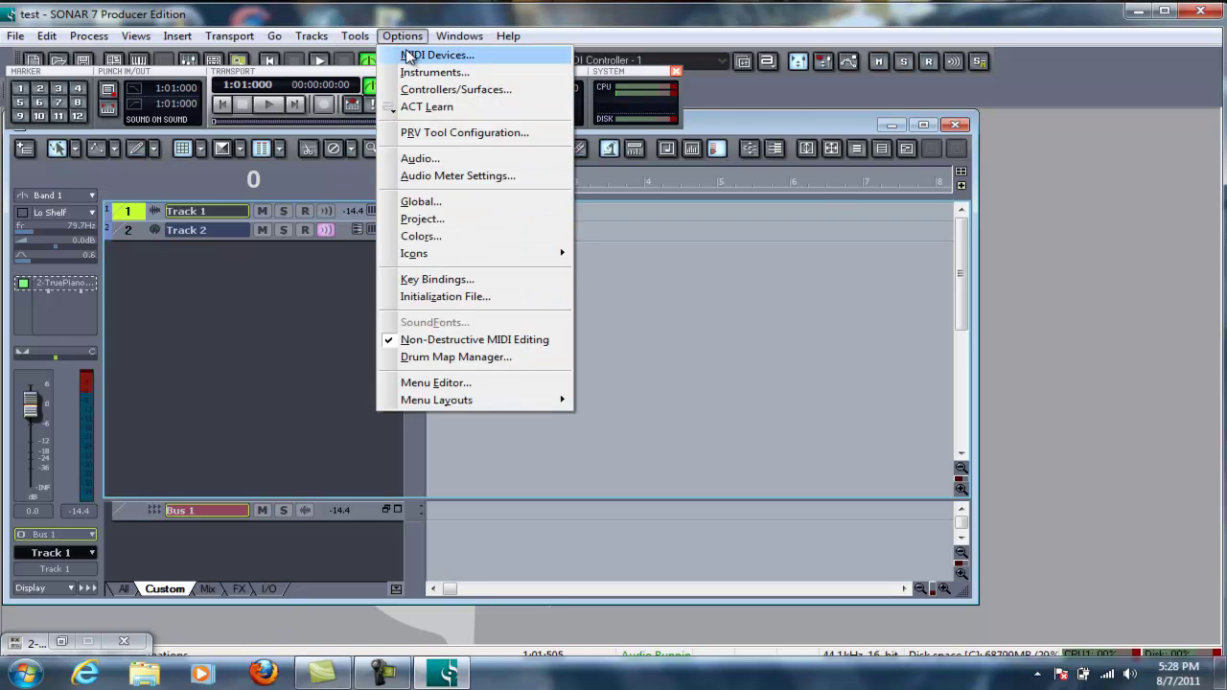
click(422, 54)
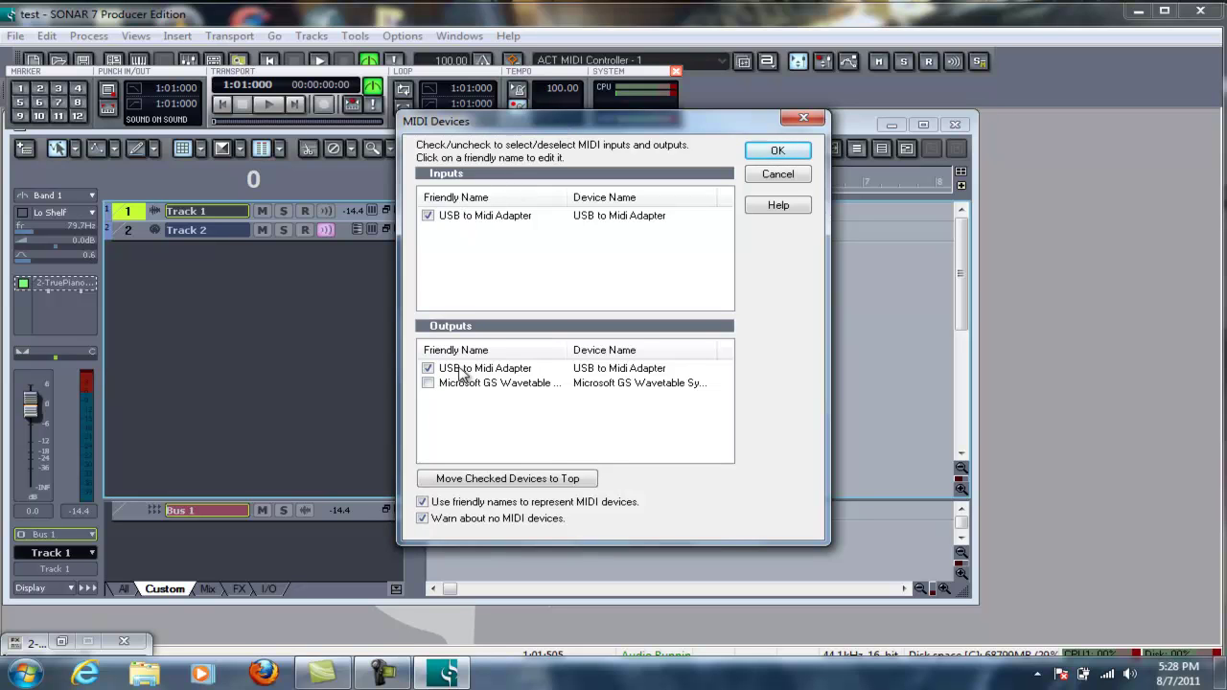
click(778, 150)
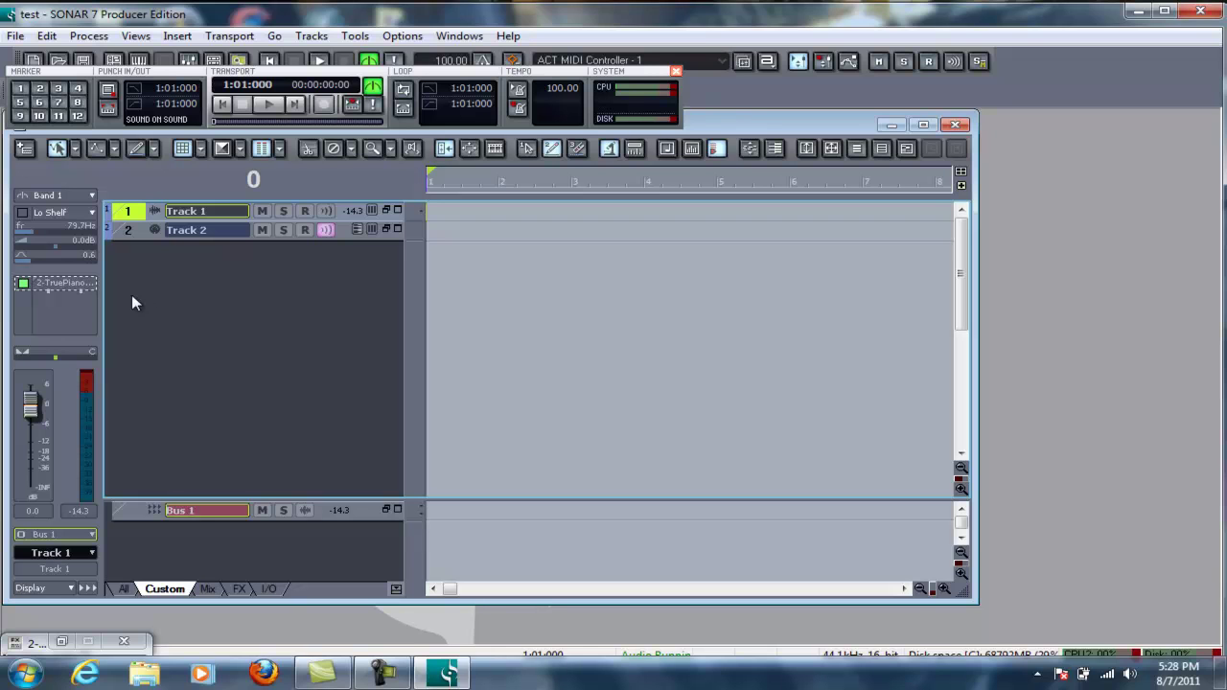
Step: Browse Track 1's Soft Synths list without adding anything, then bring up the Options menu
right_click(86, 309)
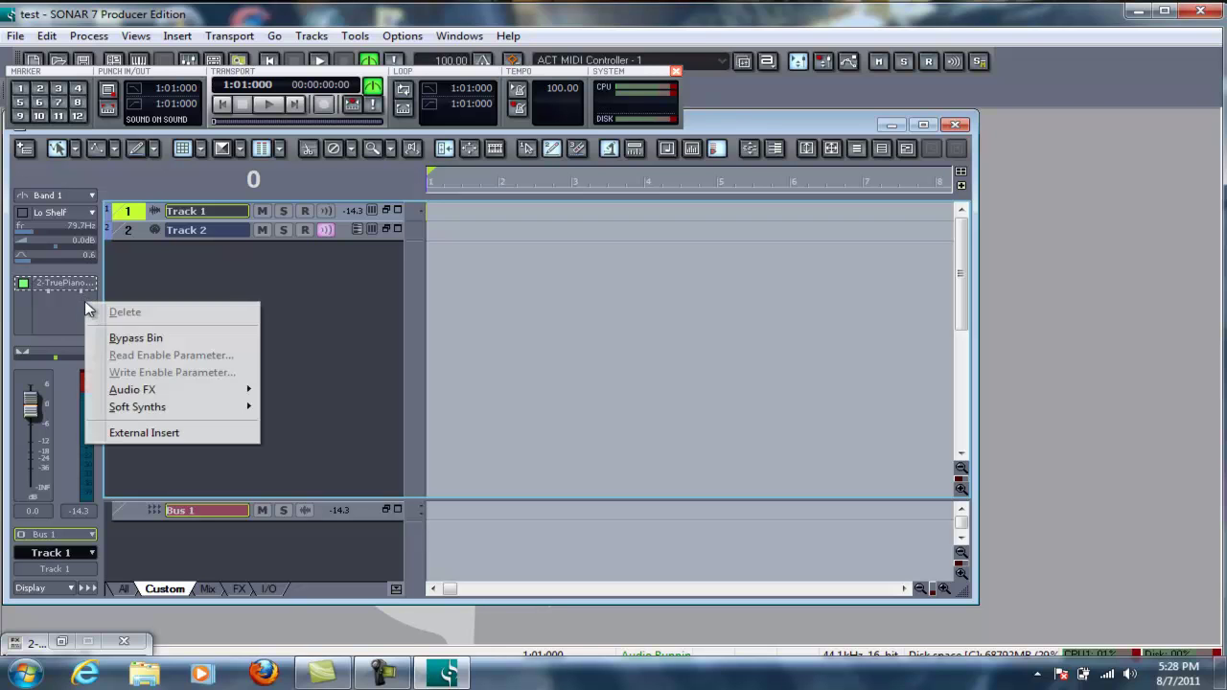
mouse_move(178, 408)
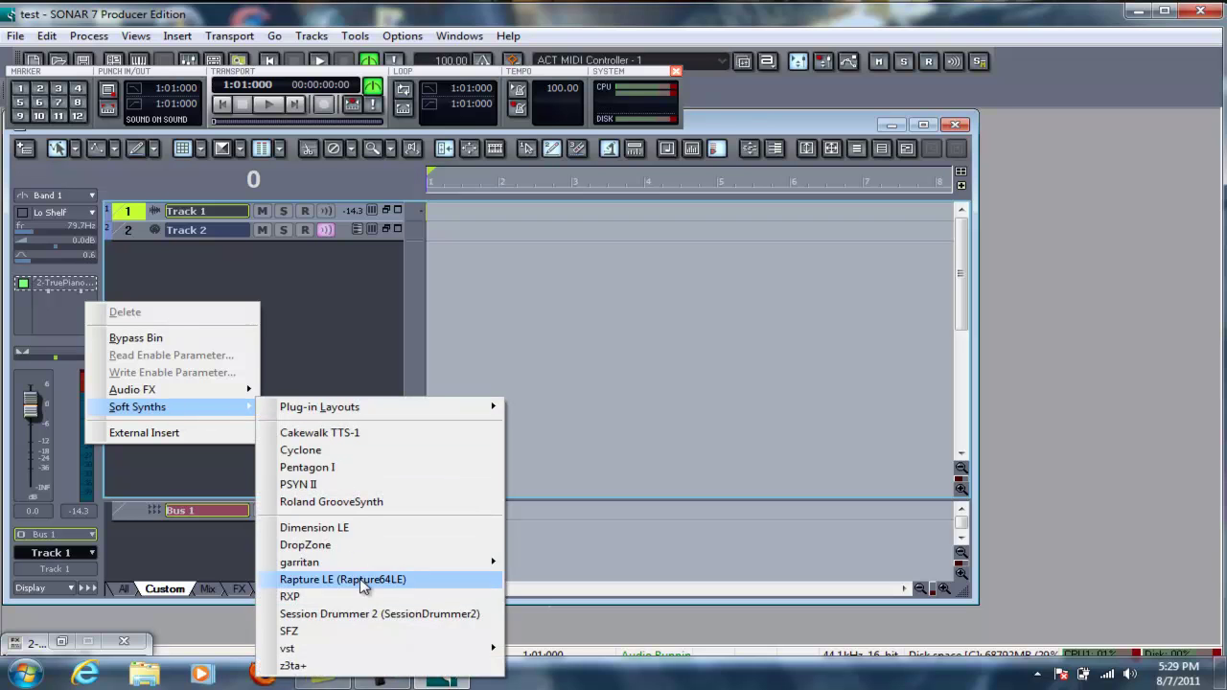
click(426, 316)
click(355, 37)
mouse_move(404, 36)
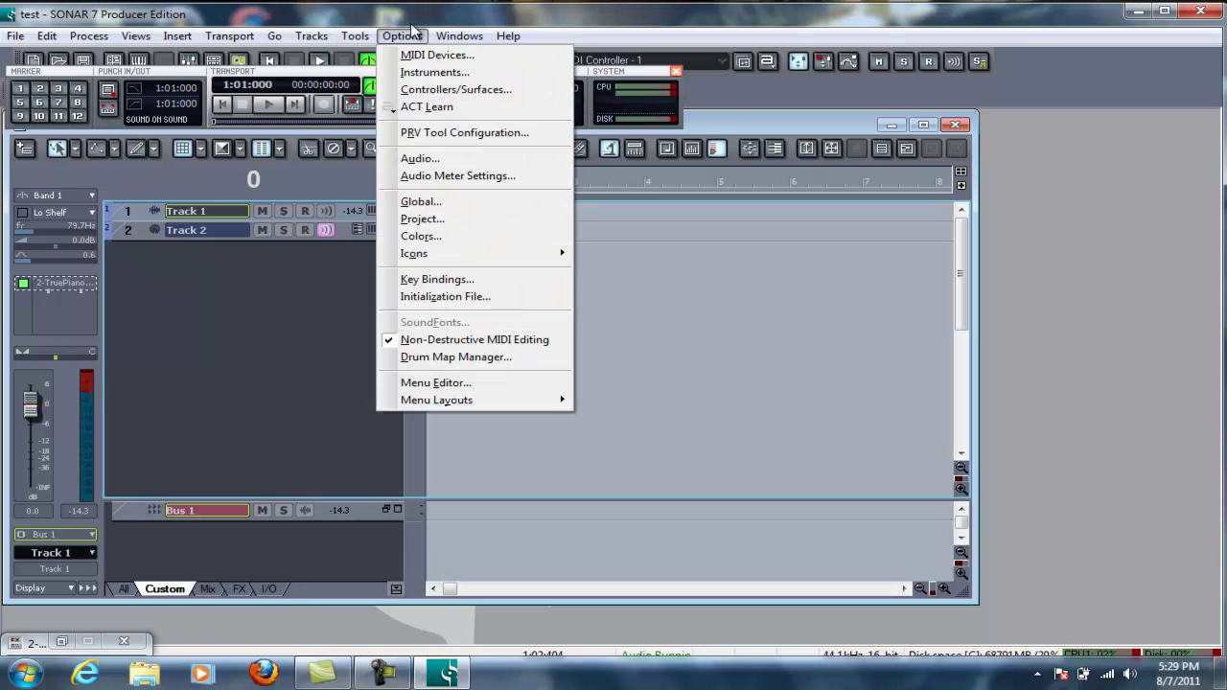
Step: Confirm in Global Options' VST Plug-ins tab that the wtcomp folder is among the scan folders
click(421, 206)
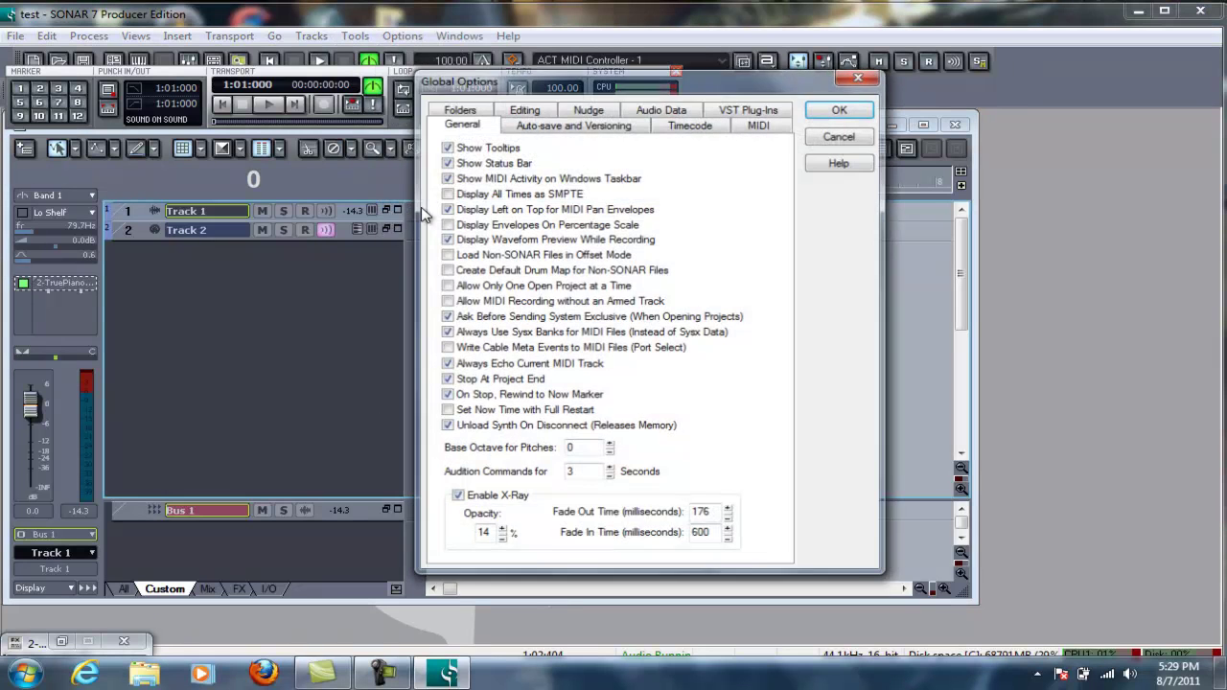
click(759, 111)
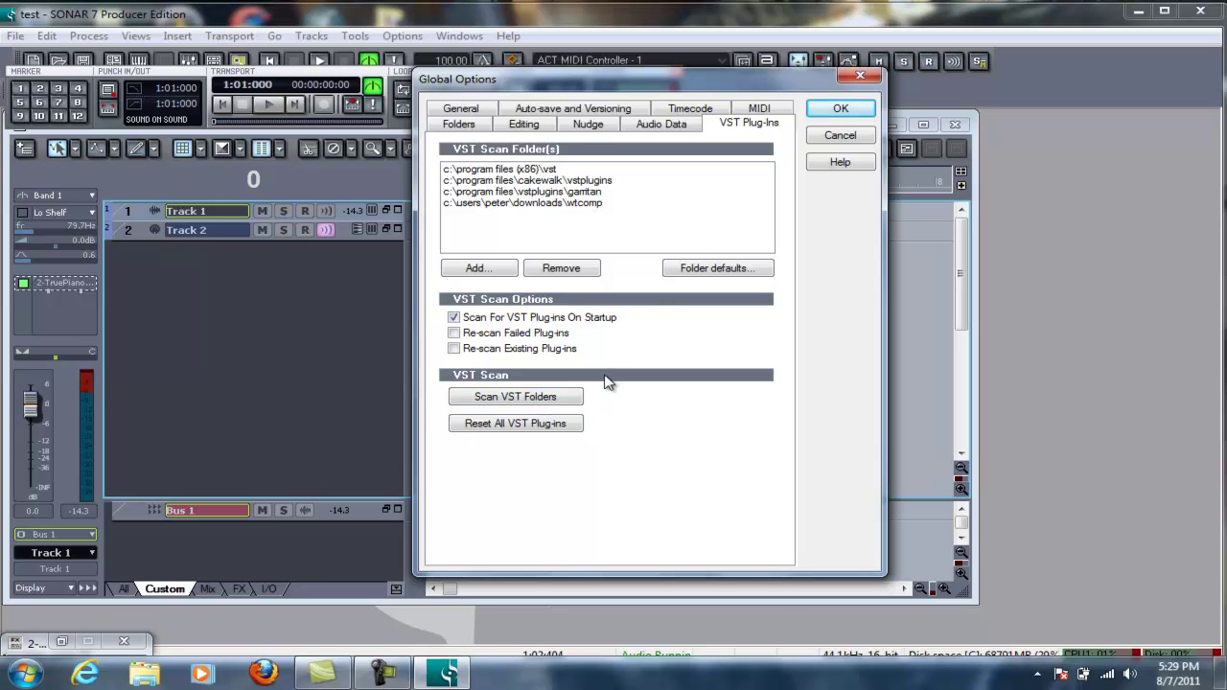
click(853, 111)
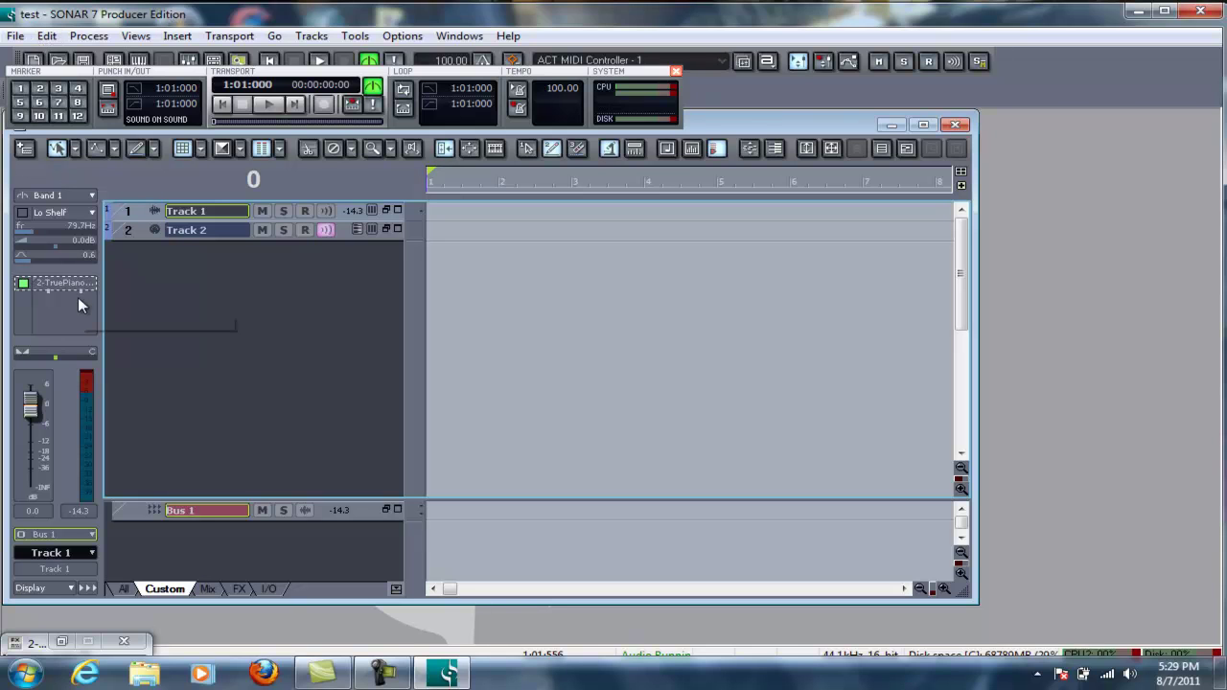
Step: Insert Plektron - WTComp from Audio FX > wtcomp into Track 1's FX bin
right_click(77, 297)
mouse_move(192, 386)
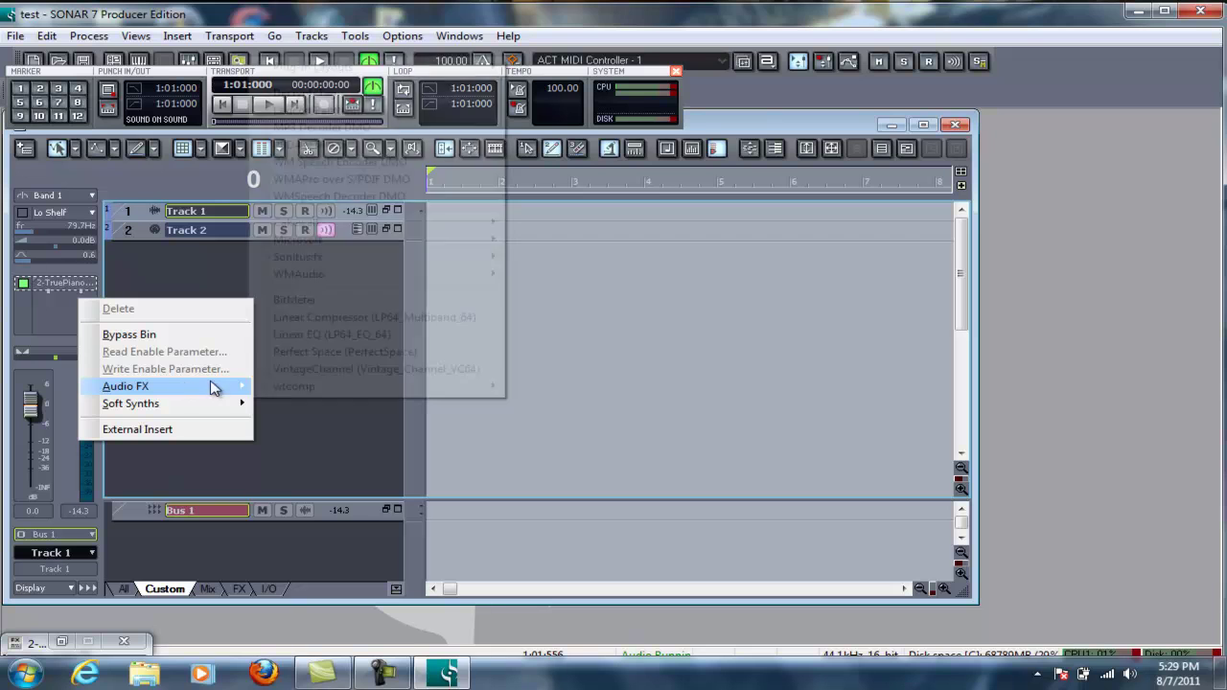
mouse_move(407, 391)
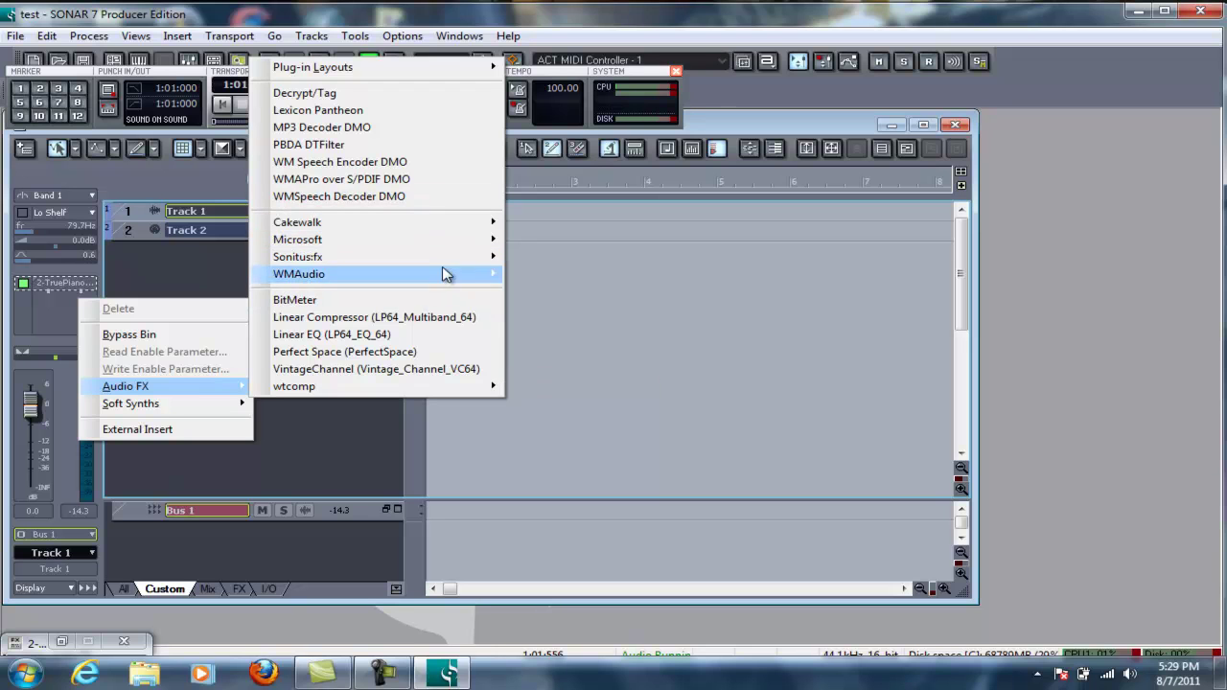
mouse_move(462, 385)
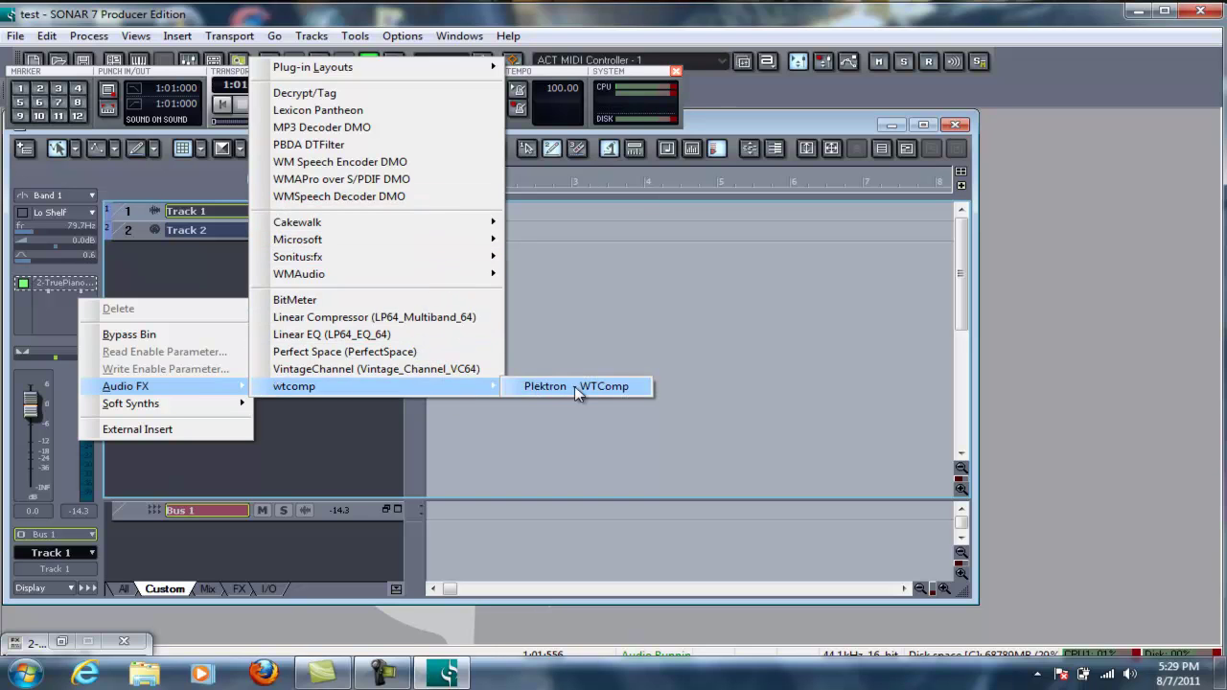
click(575, 386)
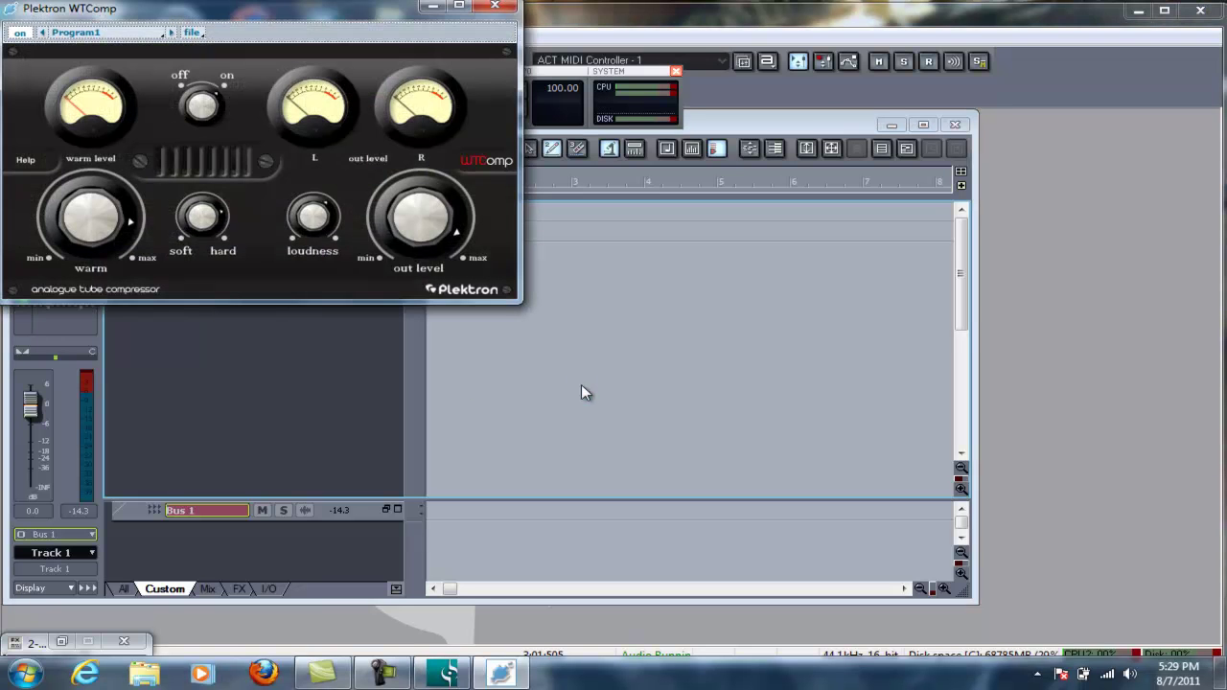
Step: Turn WTComp's warm knob and out level knob down a little
drag(84, 228, 86, 286)
drag(414, 172, 410, 266)
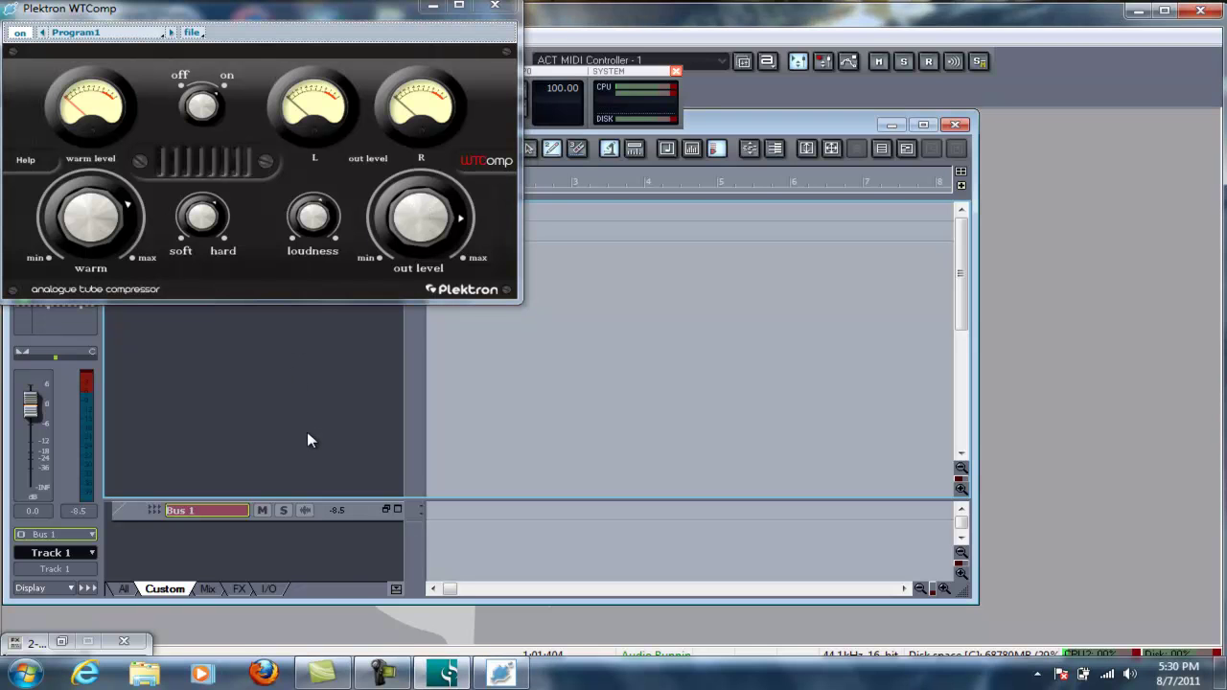
Step: Minimize WTComp, try TruePianos Keyboard Dynamics at -55 and positive values, then reset it to 0
click(438, 9)
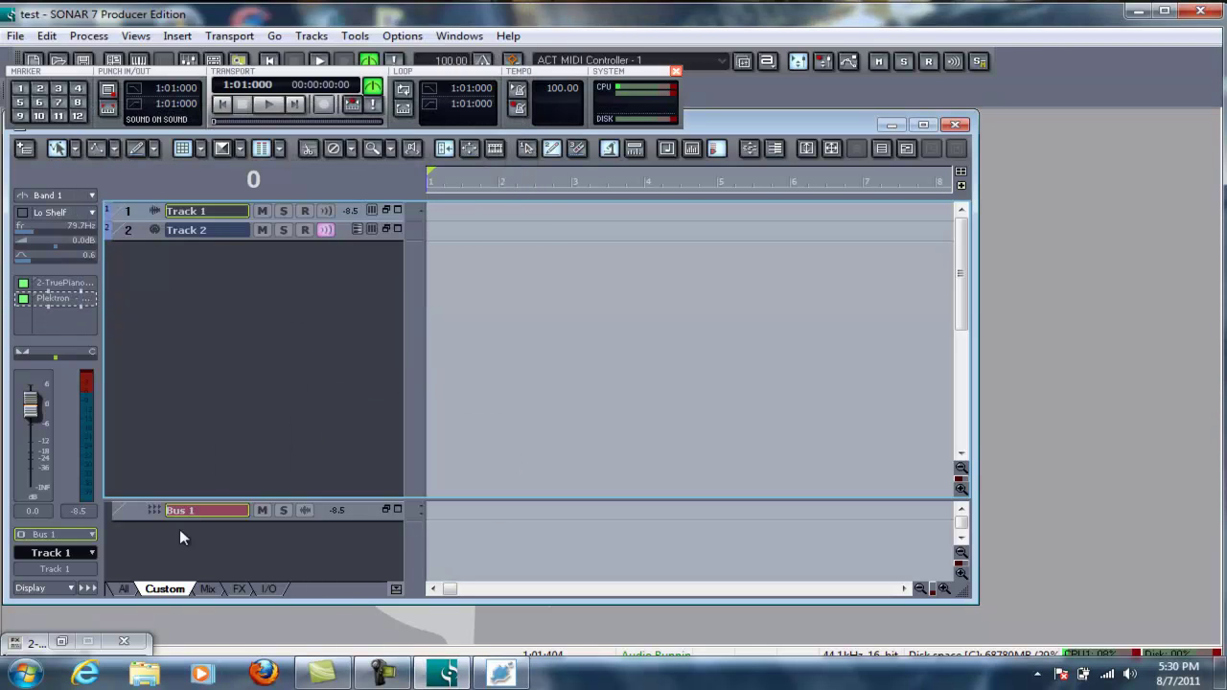
click(61, 641)
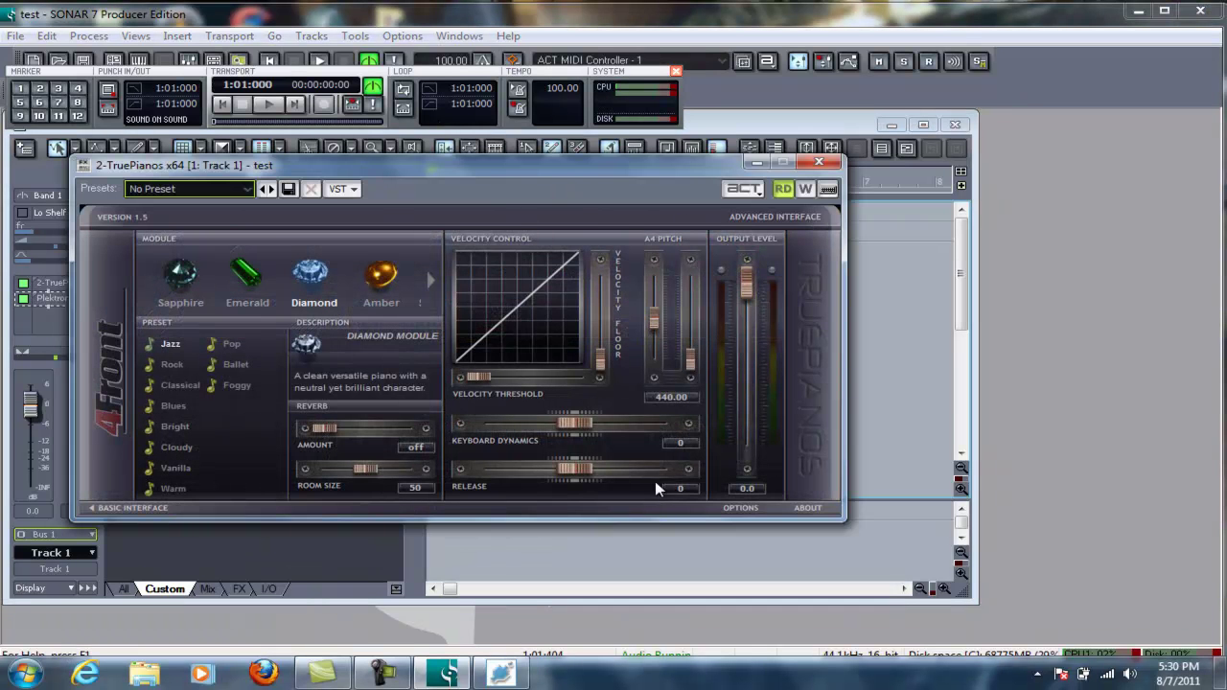
drag(582, 429, 532, 434)
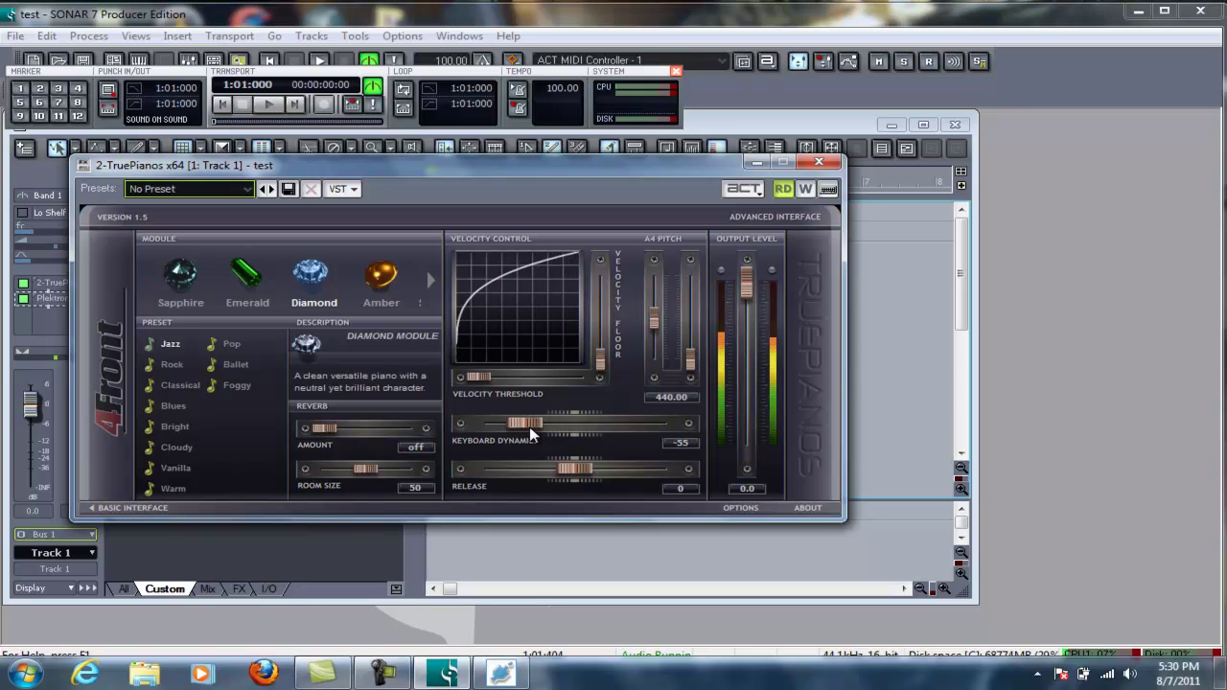
drag(529, 426, 631, 426)
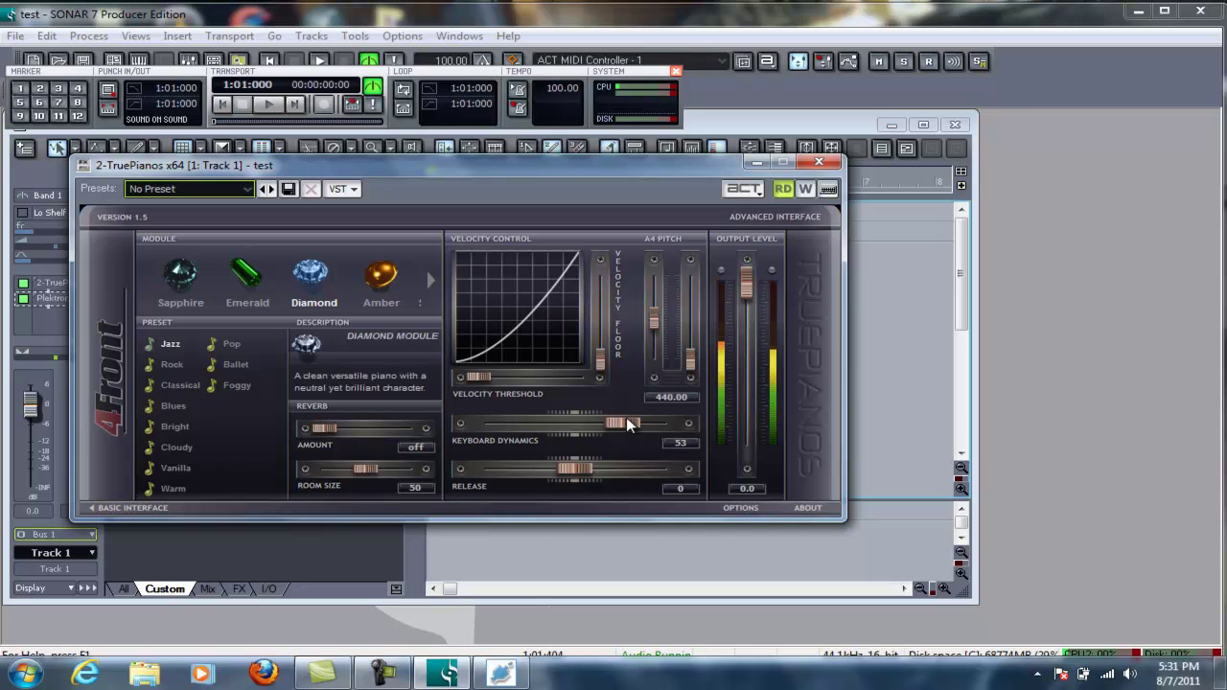
drag(626, 423, 576, 455)
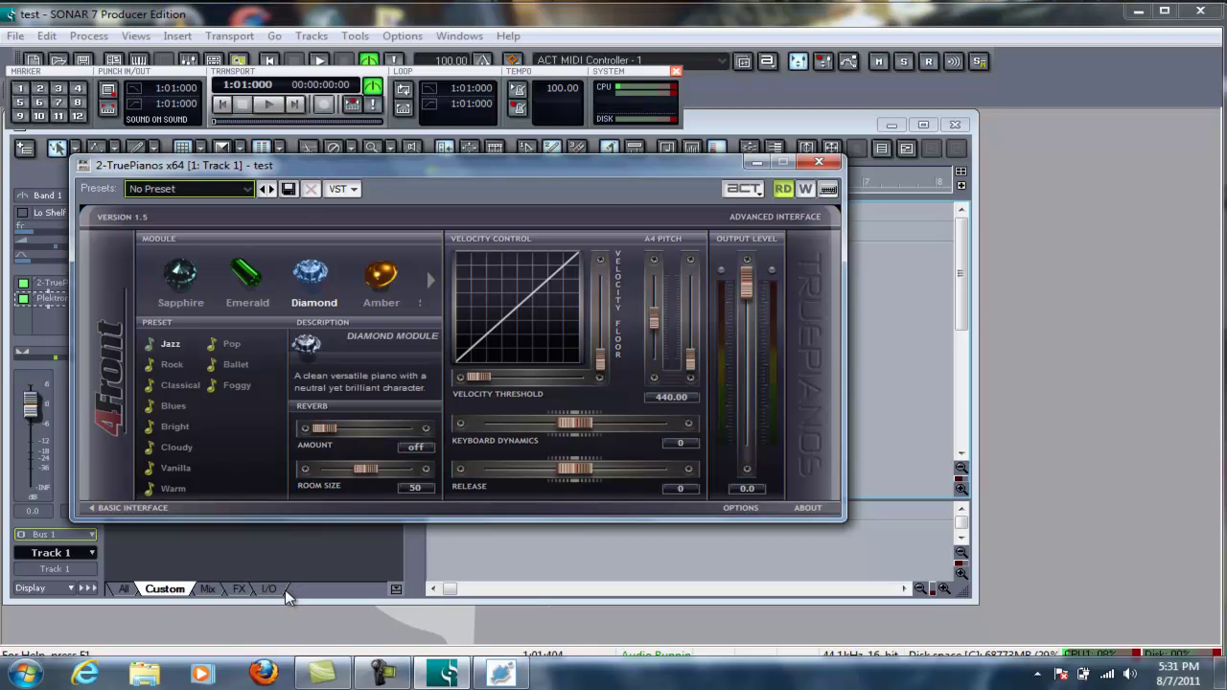
click(759, 163)
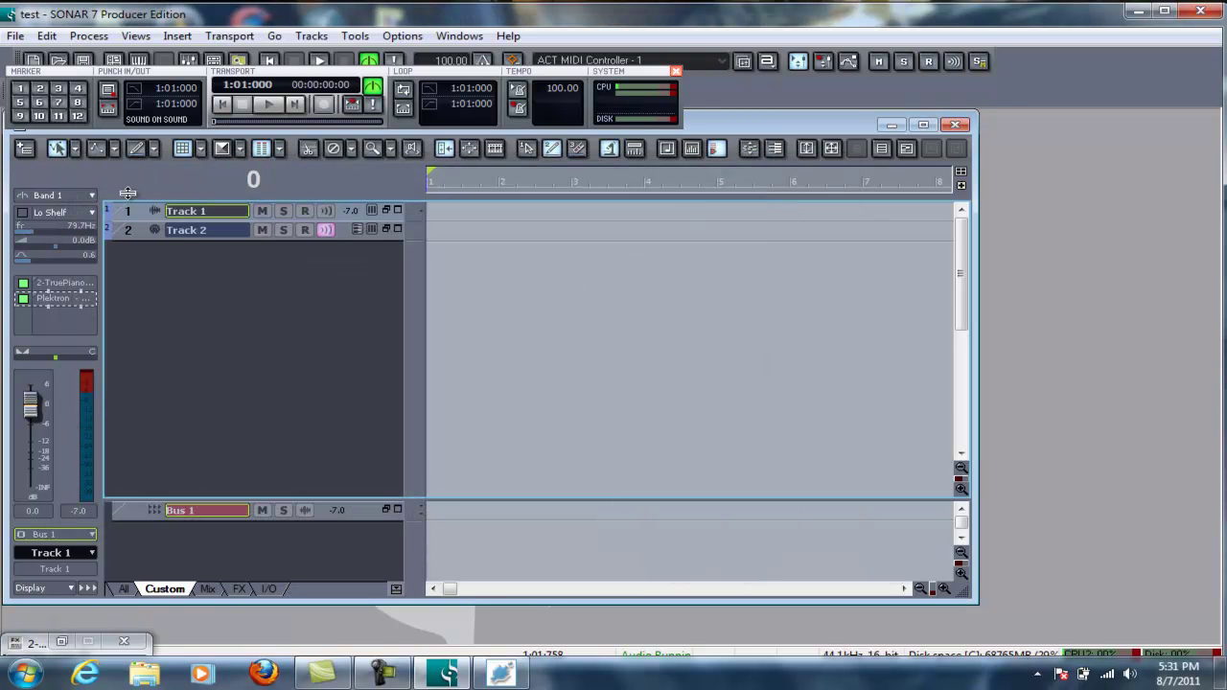
Step: Arm Tracks 1 and 2, record a short MIDI take, and select Track 2's Record 1 clip
click(306, 210)
click(304, 230)
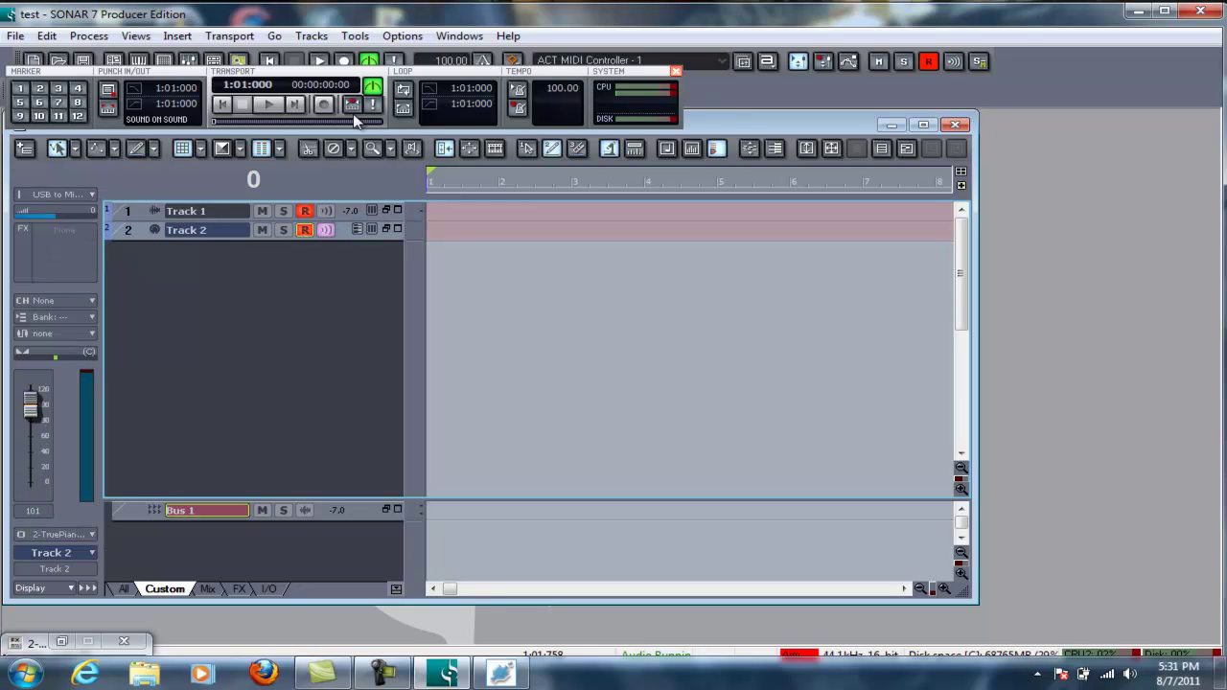
click(326, 106)
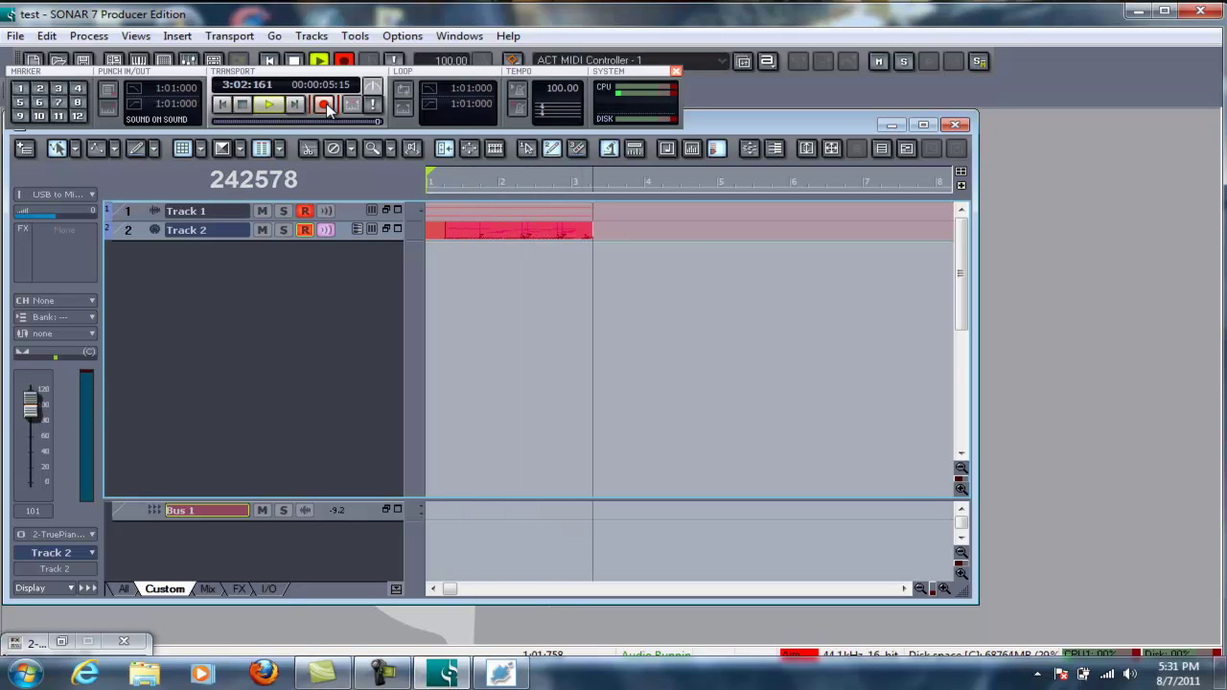
click(326, 105)
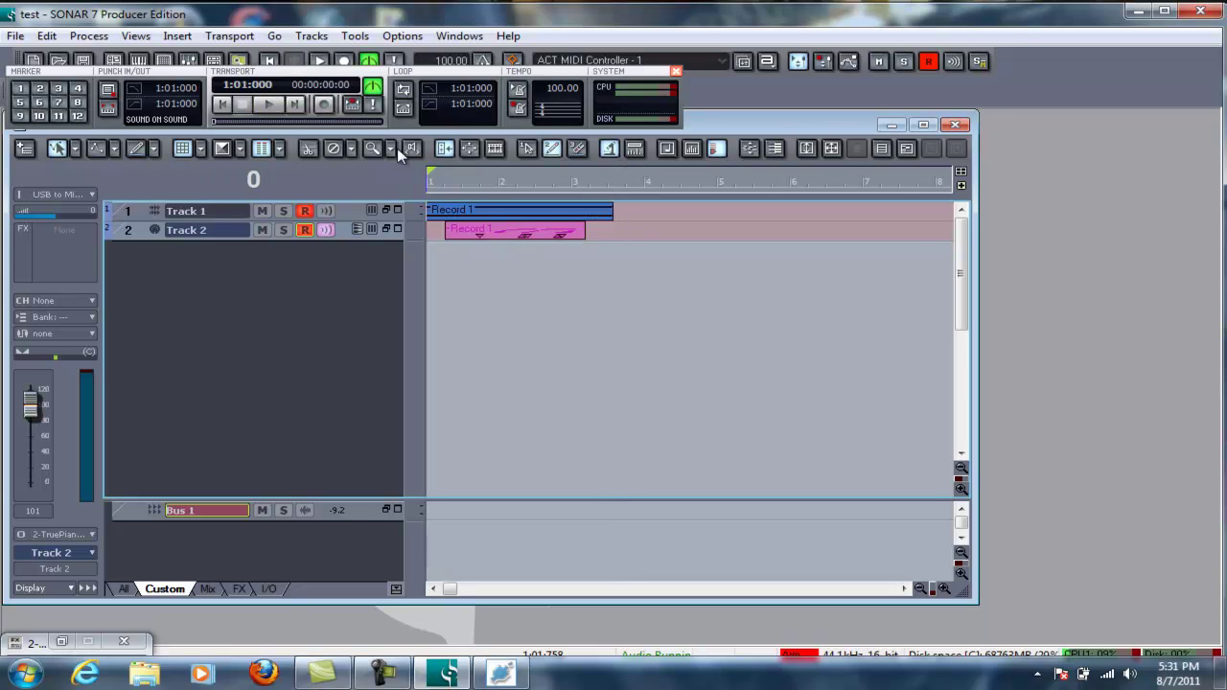
click(502, 239)
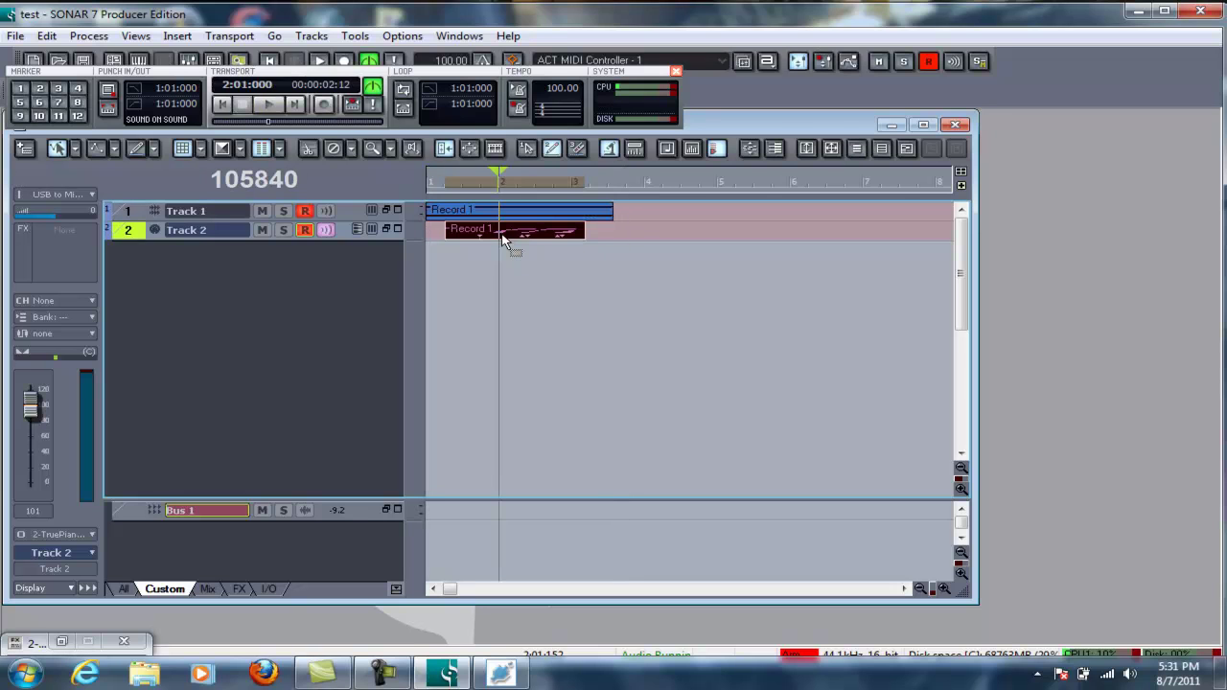
Step: Attempt File > Export > Audio and dismiss the no-audio-data warning
click(16, 36)
mouse_move(72, 236)
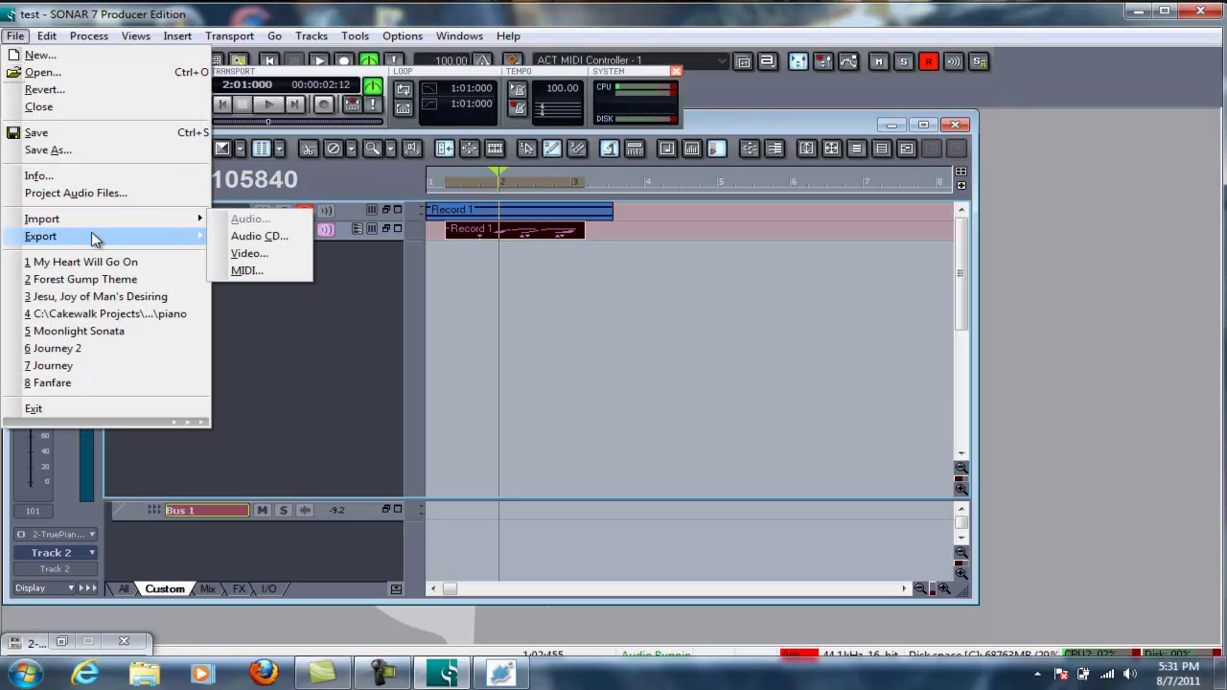
click(239, 237)
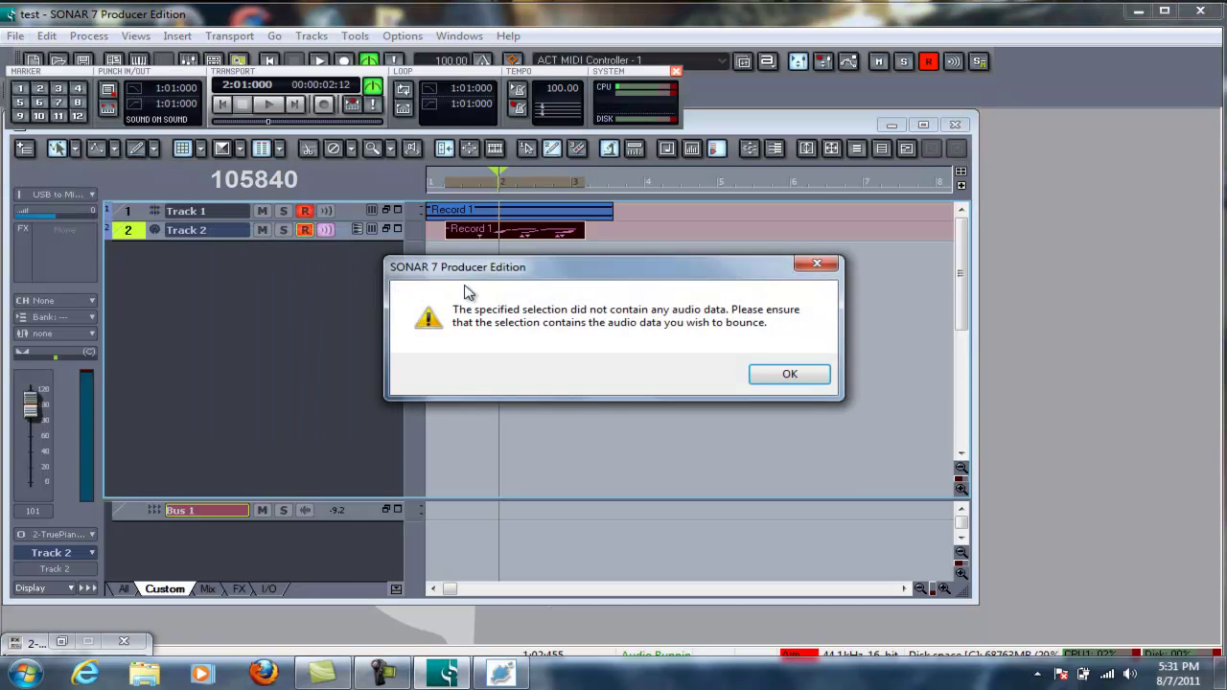
click(789, 374)
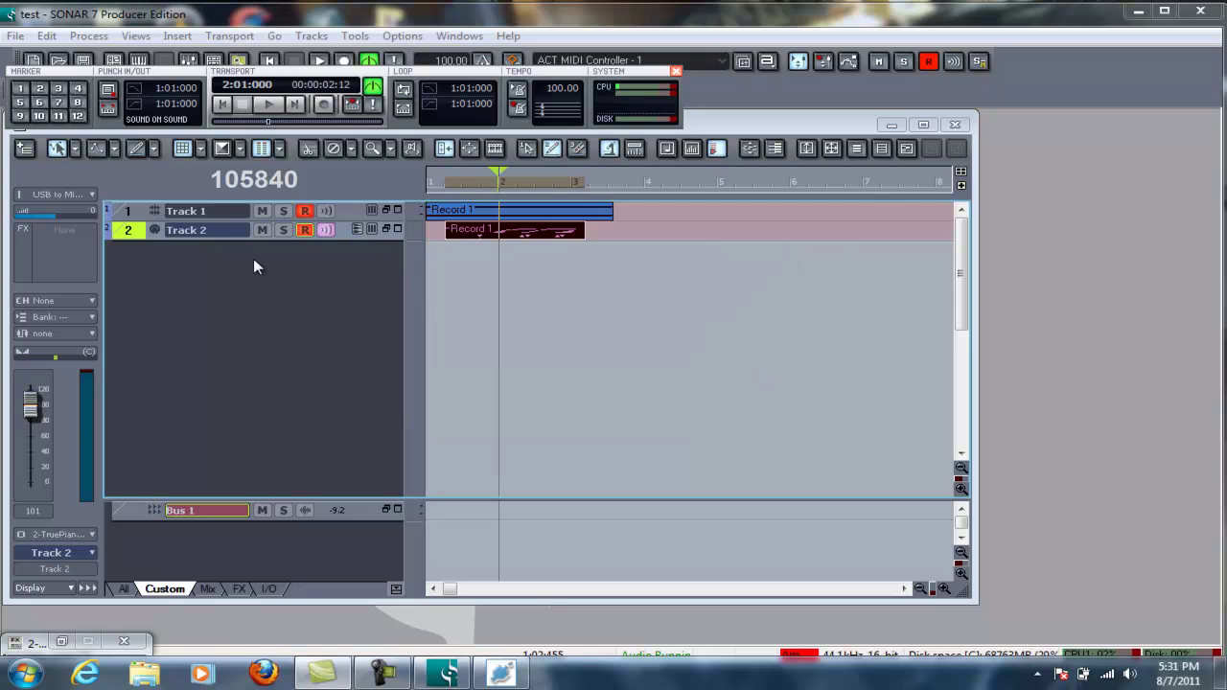
Step: Select Track 1 and both Record 1 clips on Tracks 1 and 2
click(144, 213)
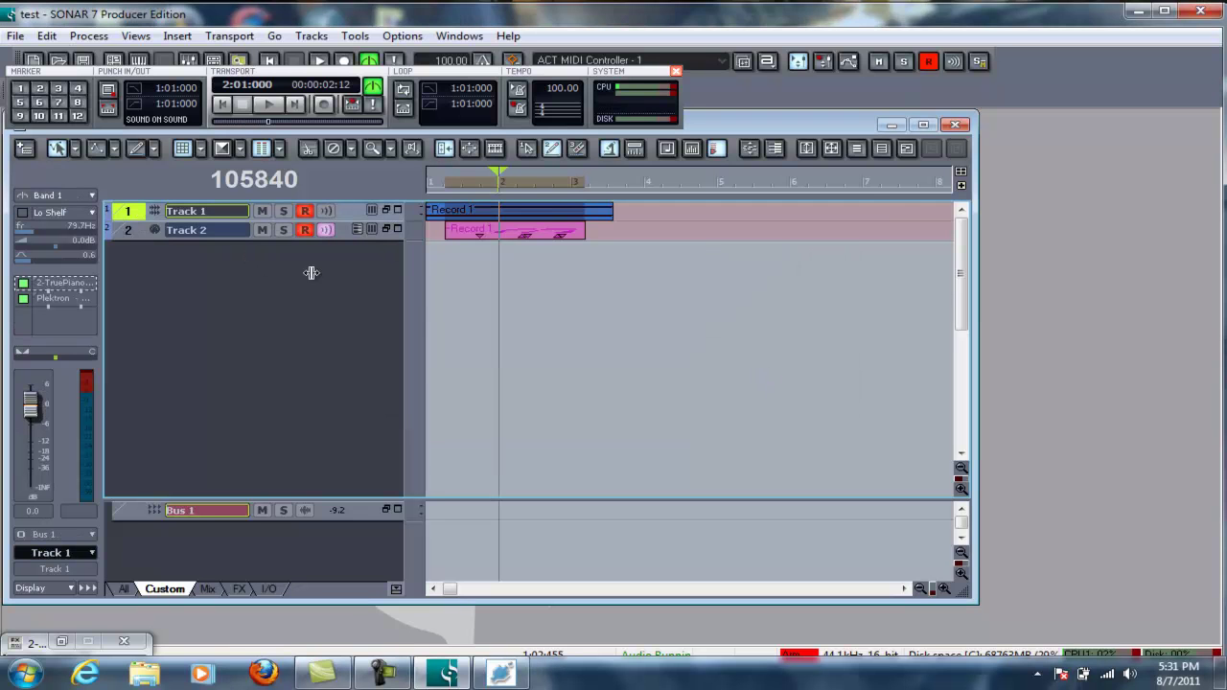
click(468, 216)
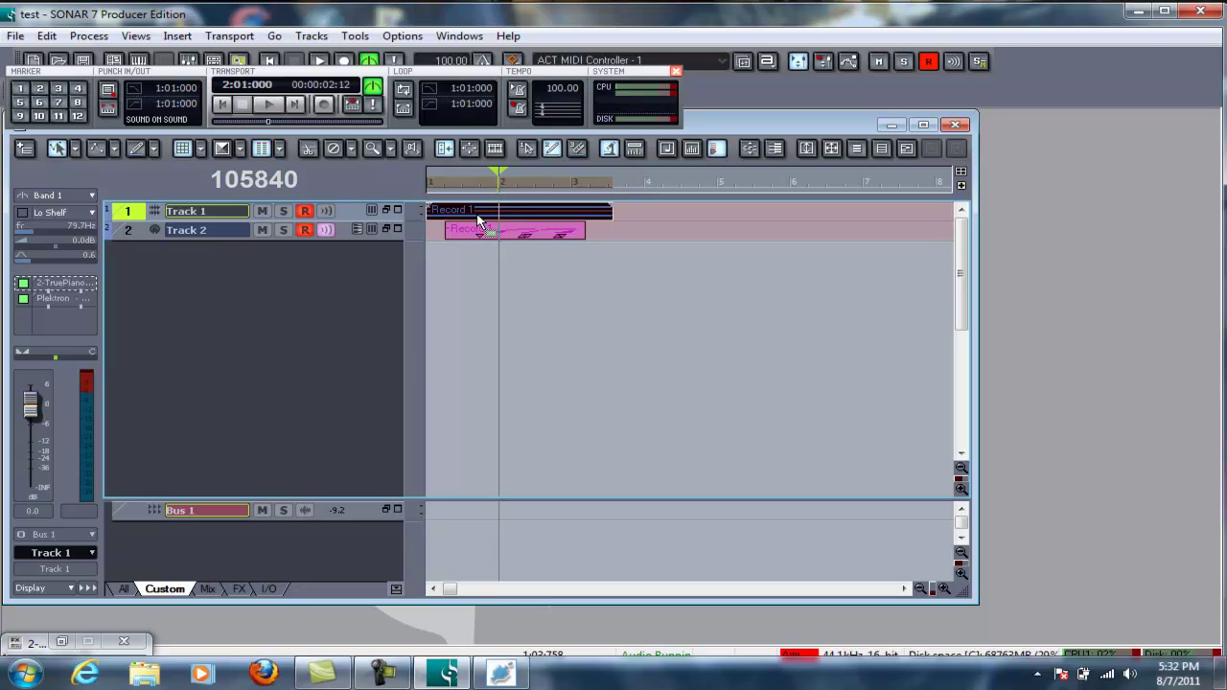
click(480, 235)
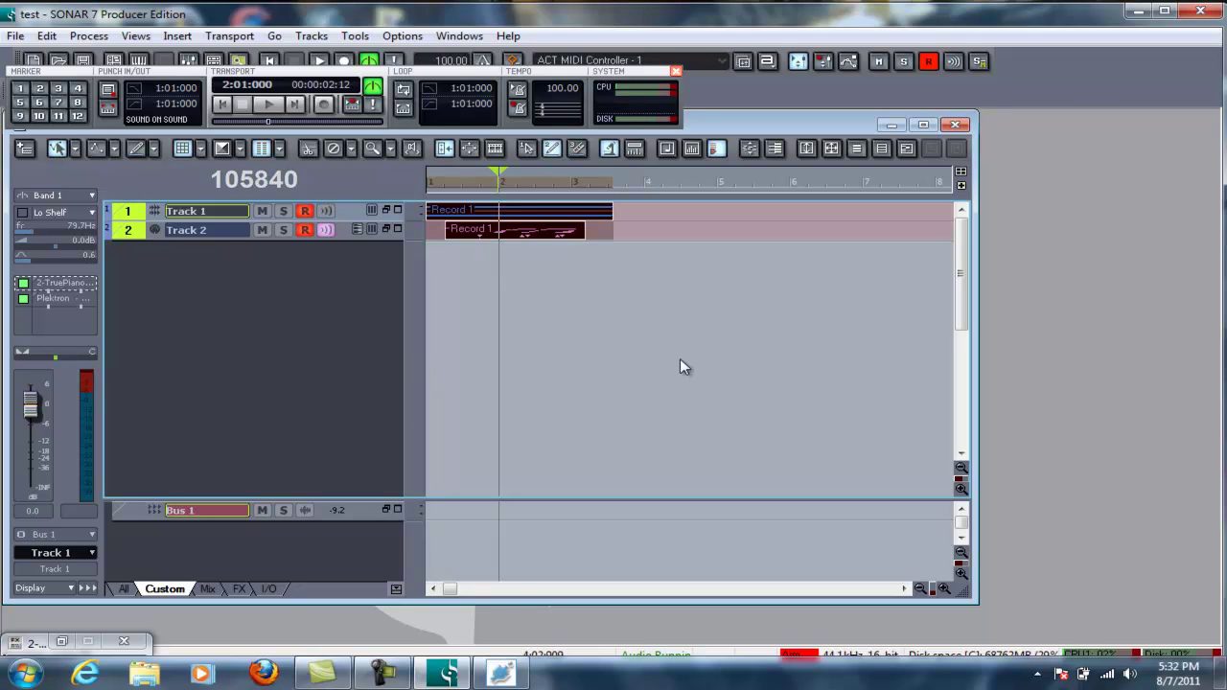
click(15, 36)
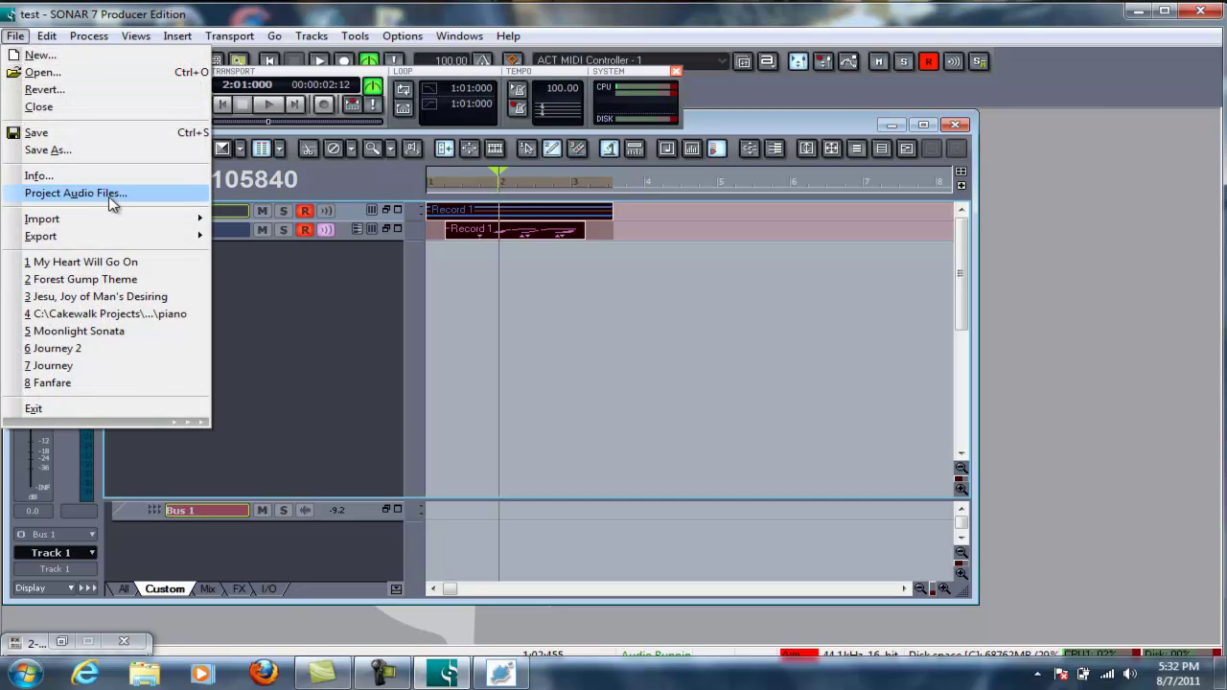
Step: In Export Audio, set the file type to Lame Mp3 and bit depth to 16
mouse_move(120, 236)
click(240, 236)
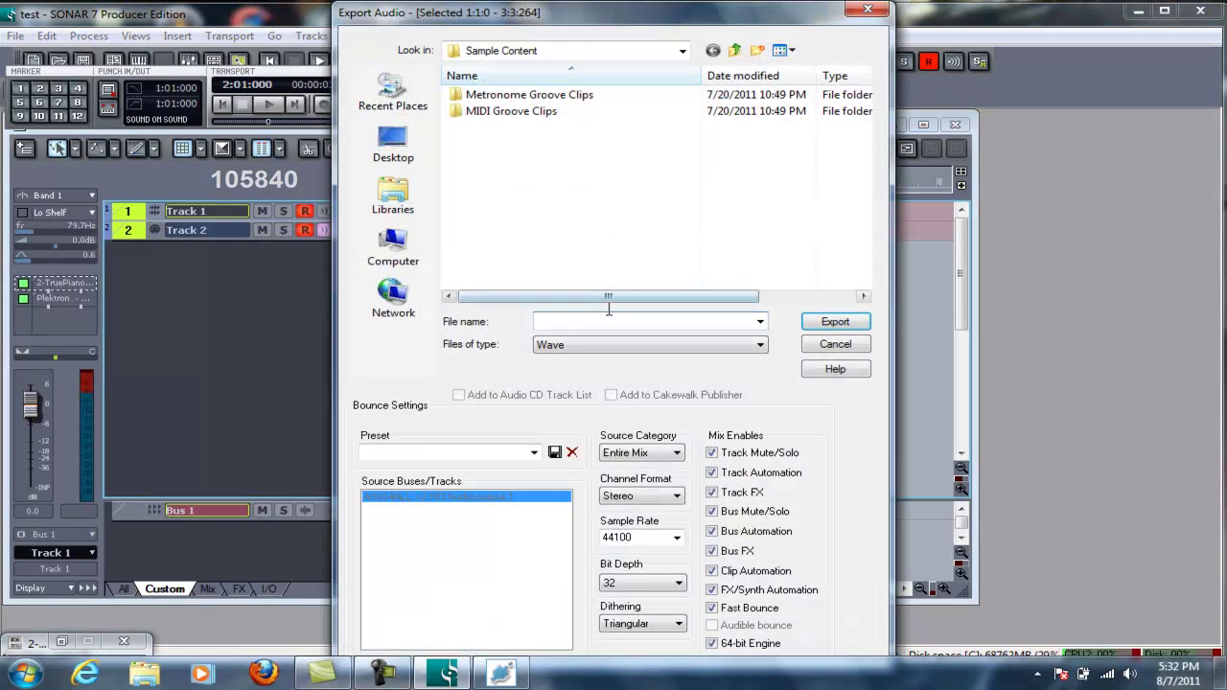
click(594, 347)
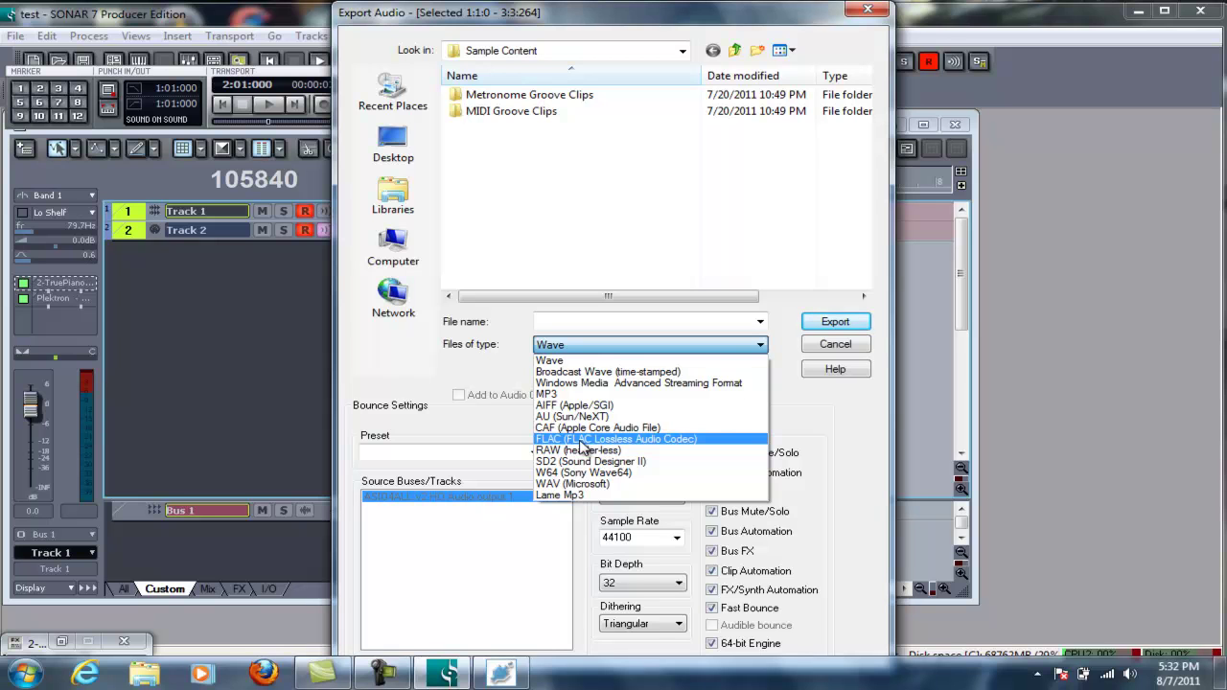
click(593, 496)
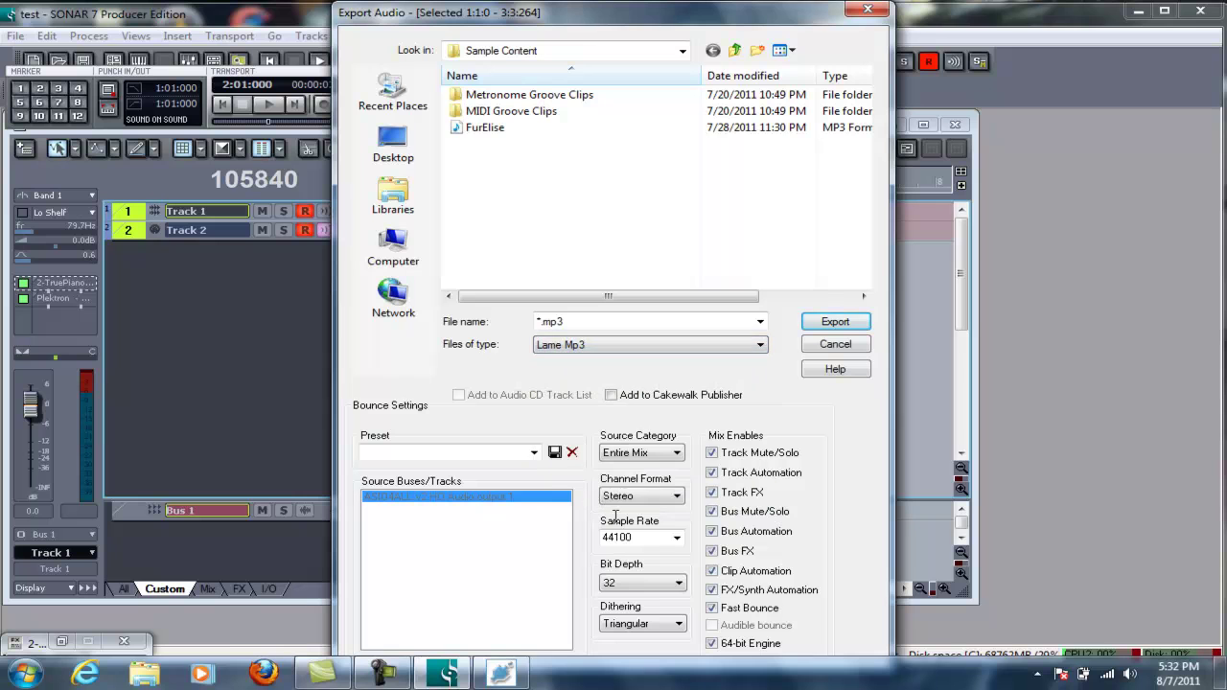
click(671, 583)
click(670, 600)
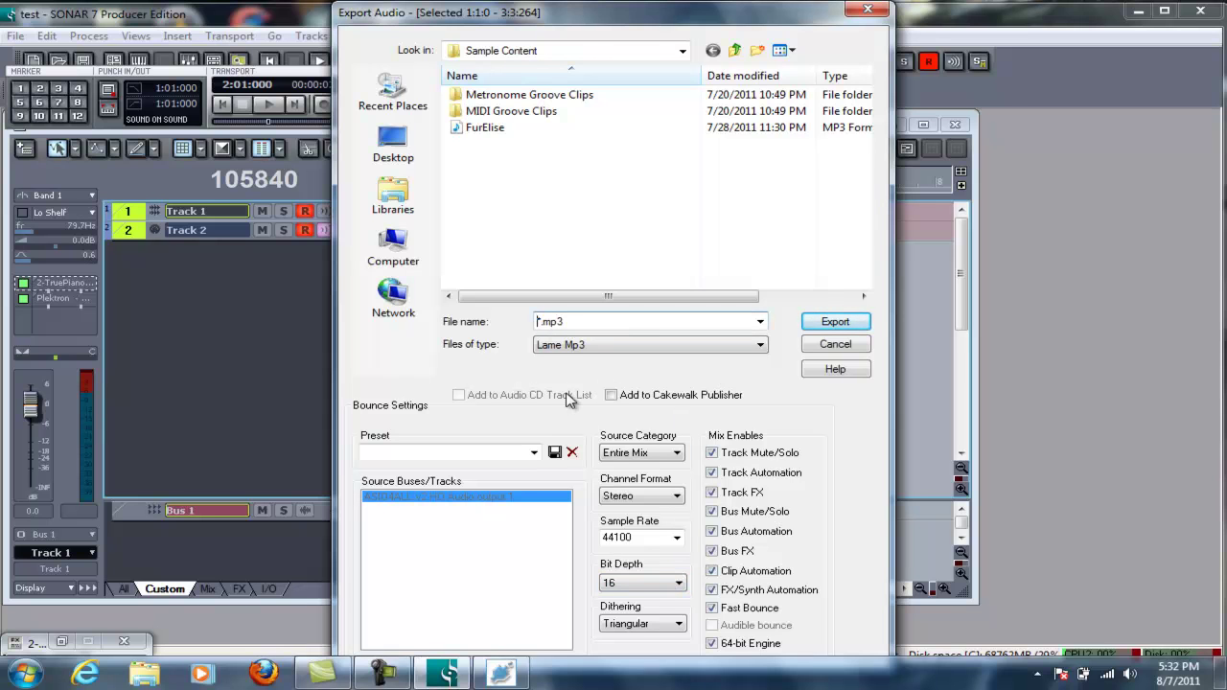
Step: Name the file test, choose the Desktop as destination, and export the mix
key(Delete)
text(t)
text(st)
key(BackSpace)
key(BackSpace)
key(BackSpace)
text(test)
click(393, 144)
double_click(465, 165)
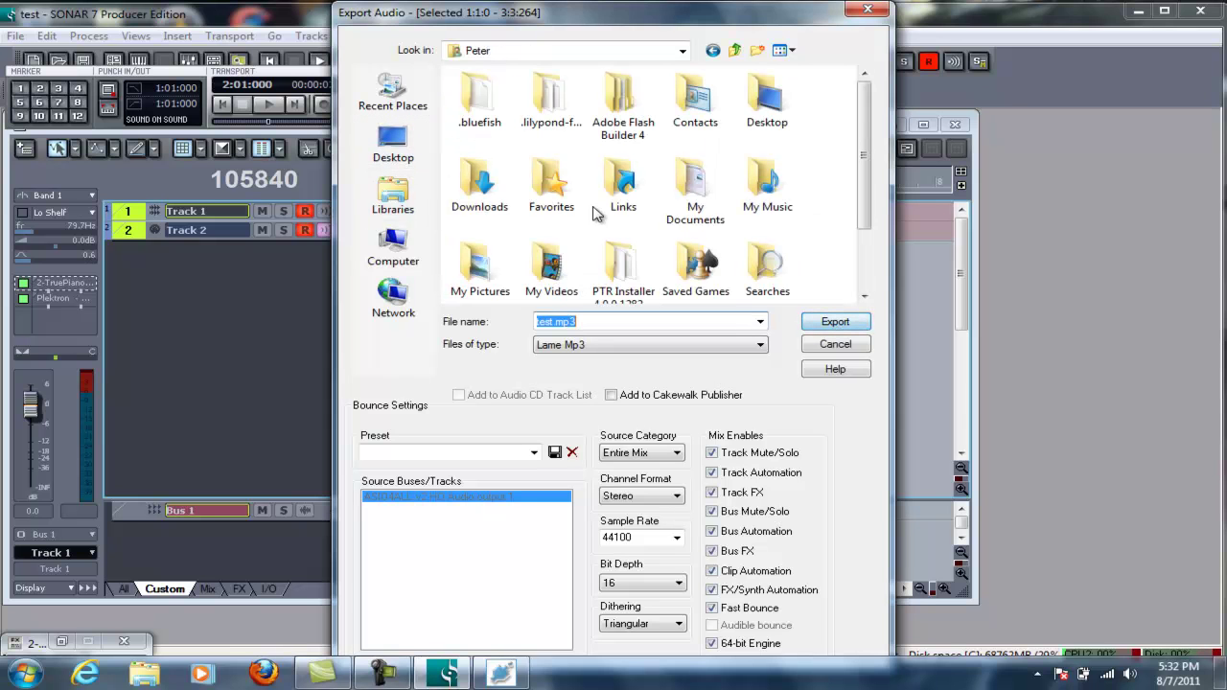
click(766, 101)
click(847, 323)
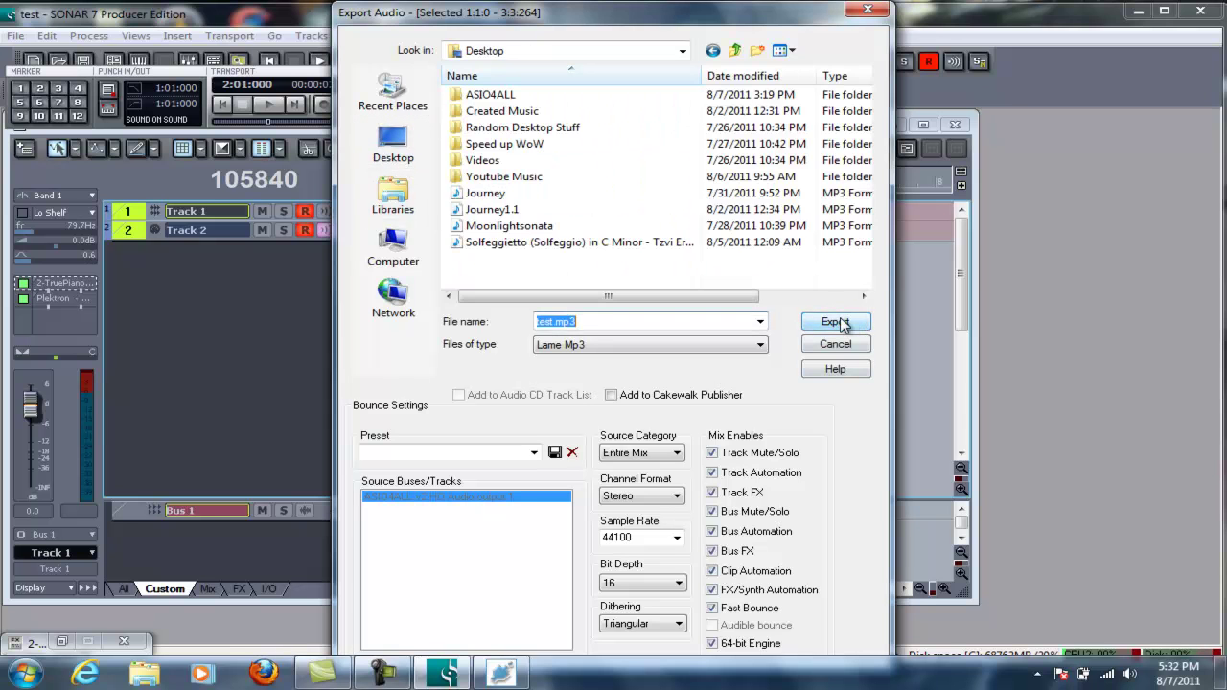
click(847, 323)
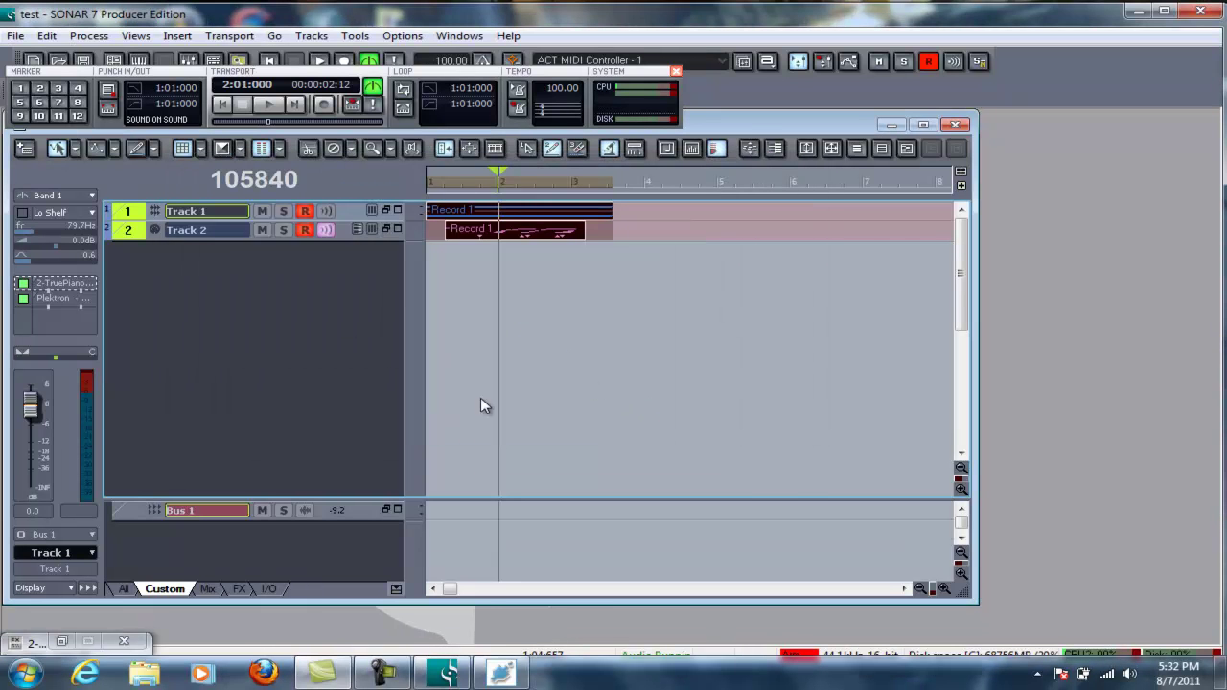
Step: Minimize and restore SONAR, then close the TruePianos instrument window
click(1133, 12)
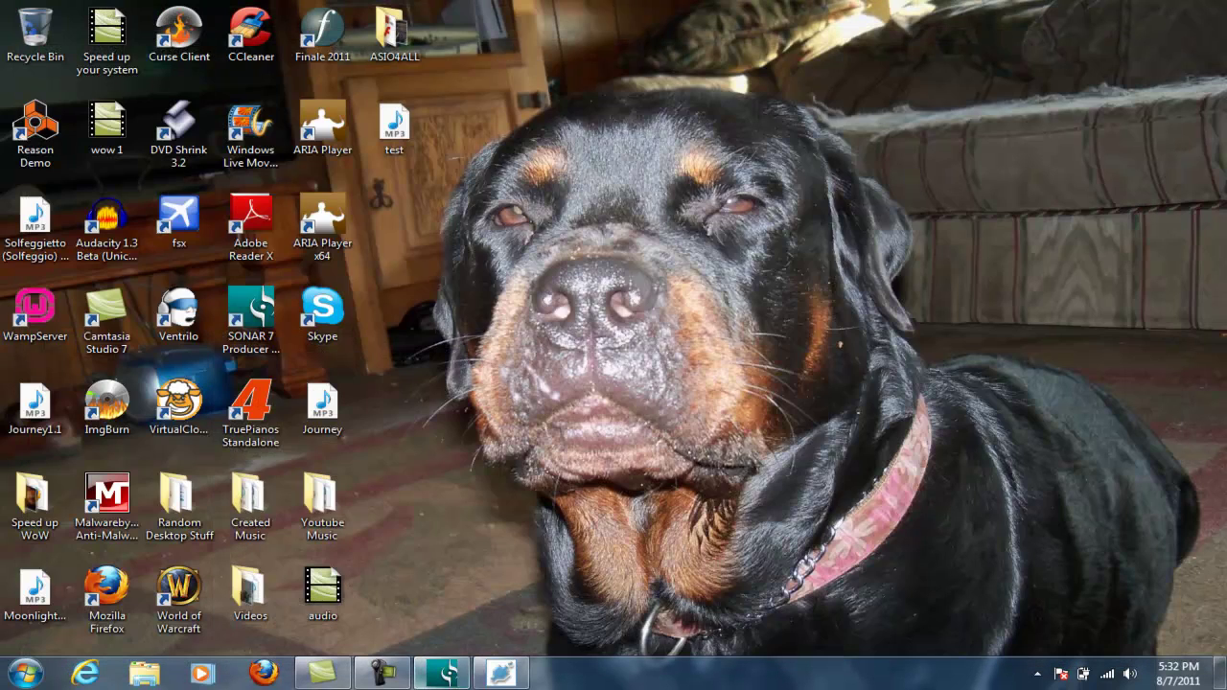
click(442, 673)
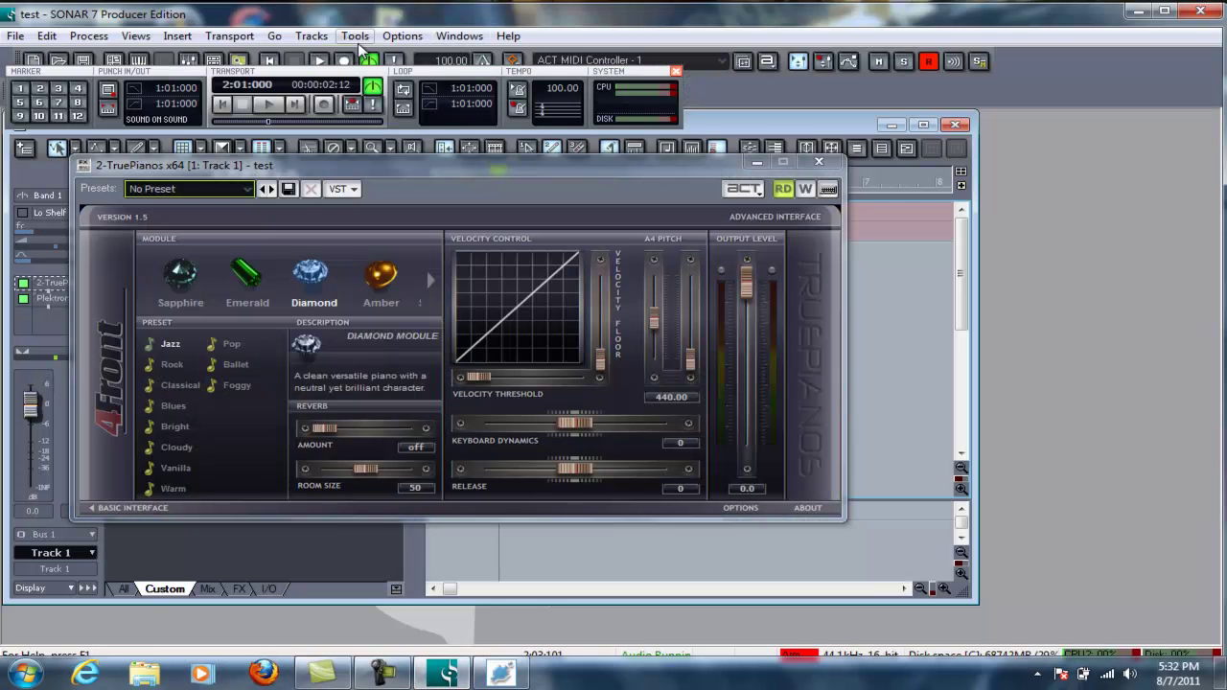
click(830, 165)
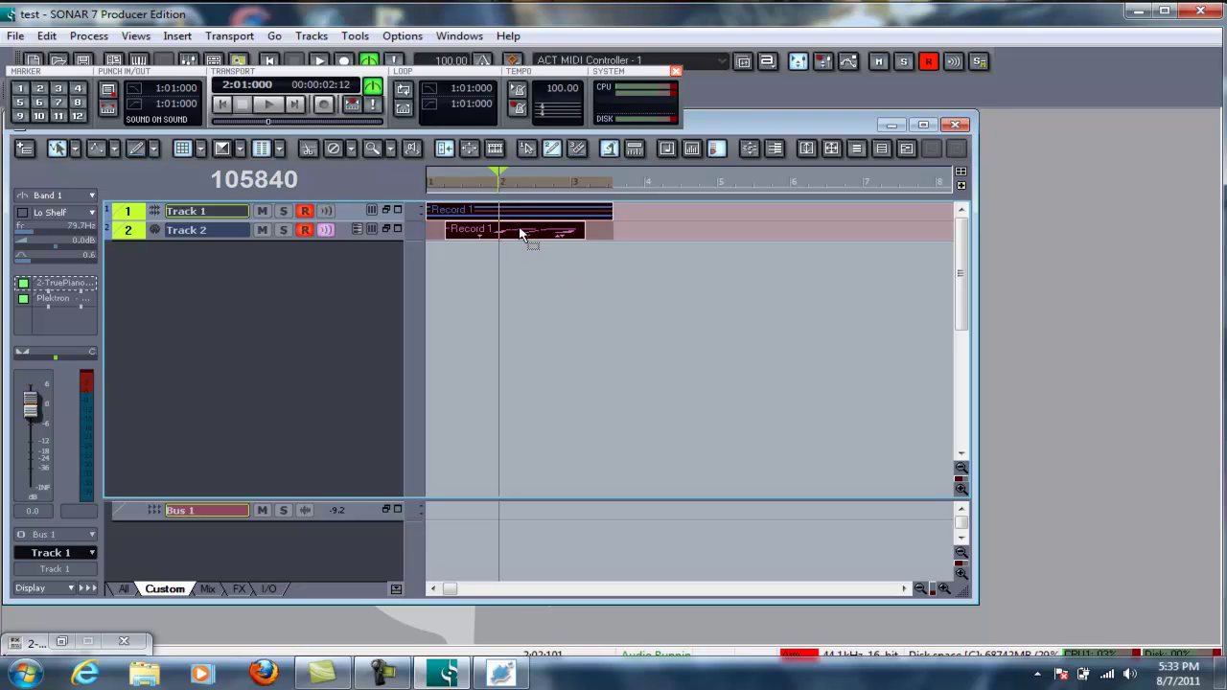
Step: Disarm recording on Tracks 1 and 2, then quit SONAR, answering the save prompt
click(306, 211)
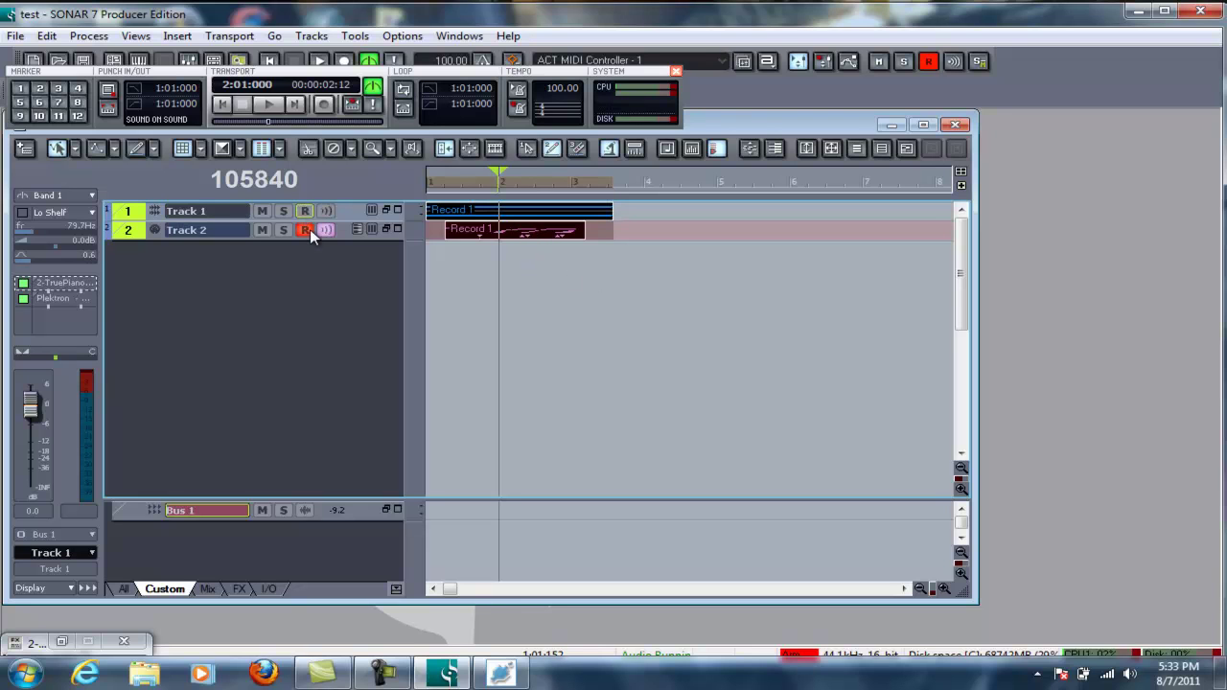
click(306, 230)
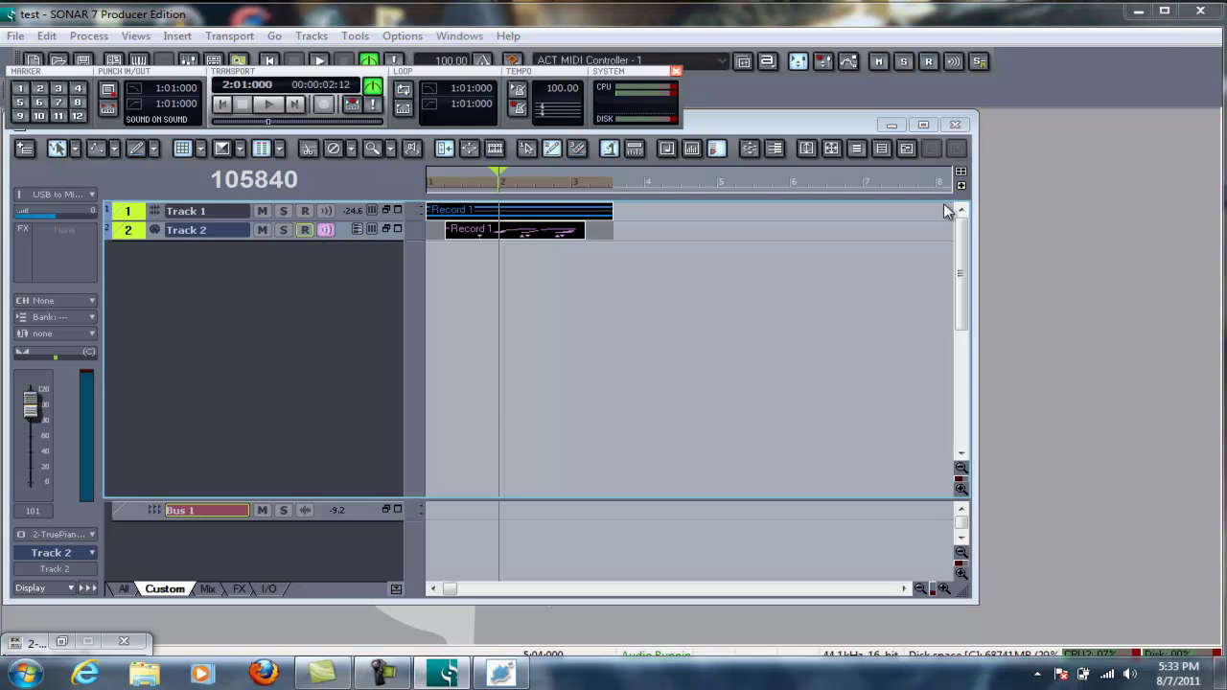
key(alt+F4)
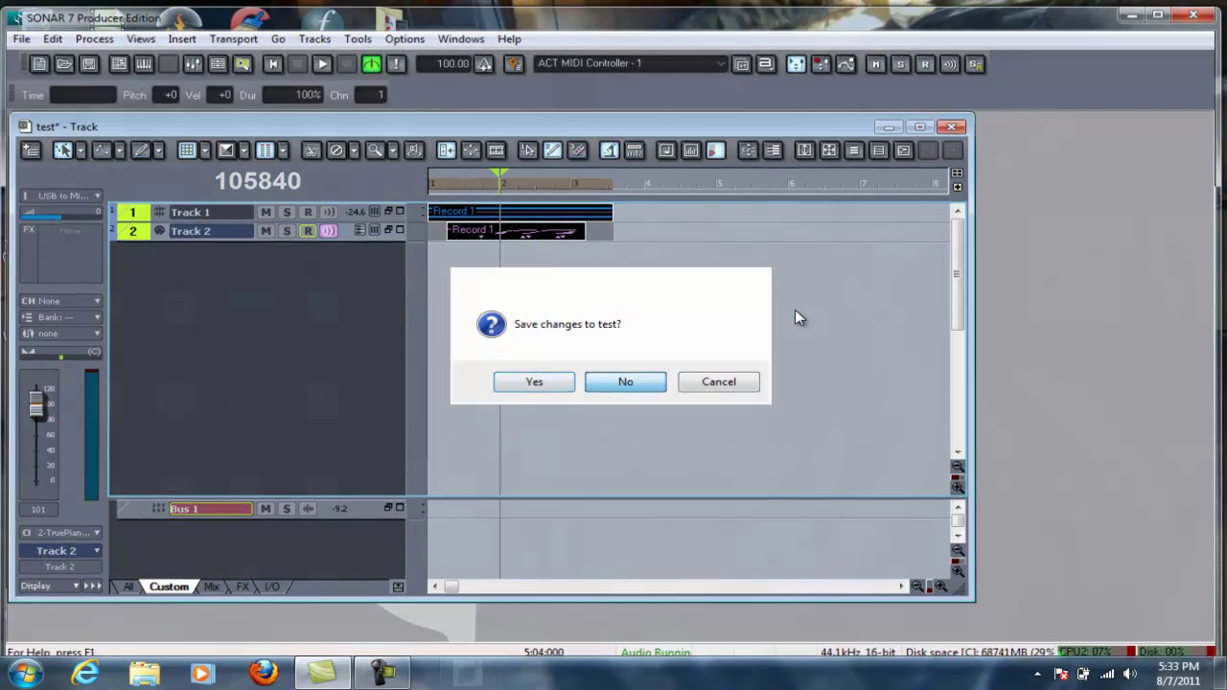
key(Return)
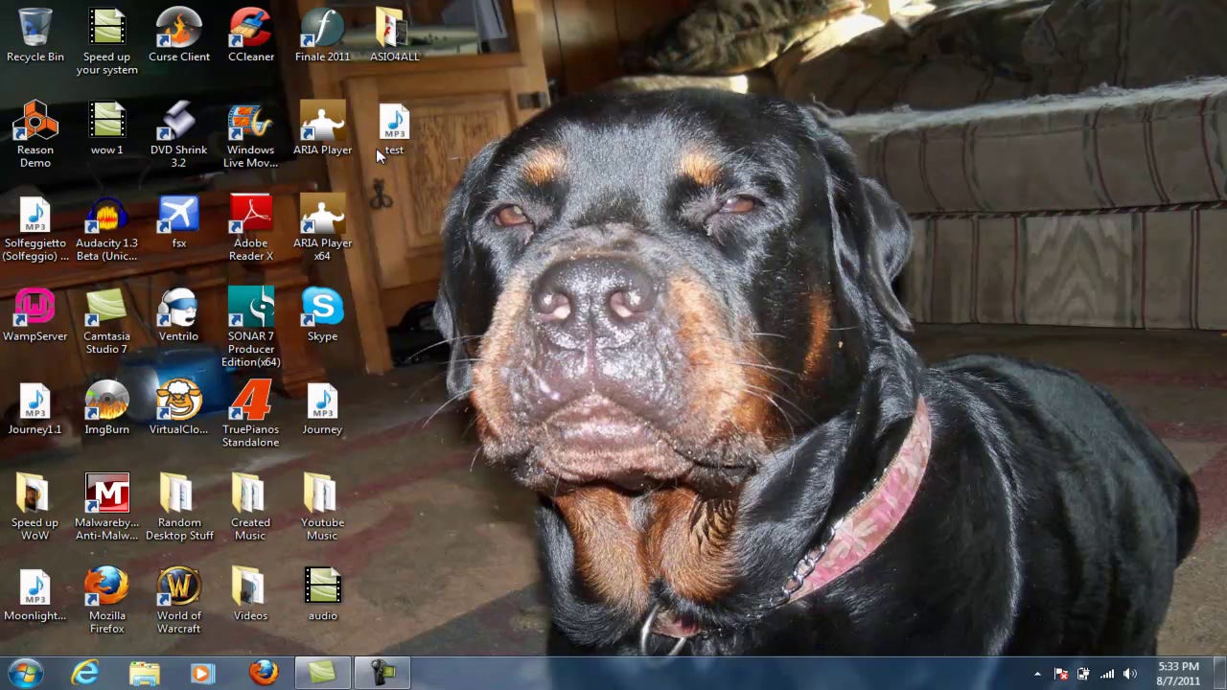
double_click(394, 130)
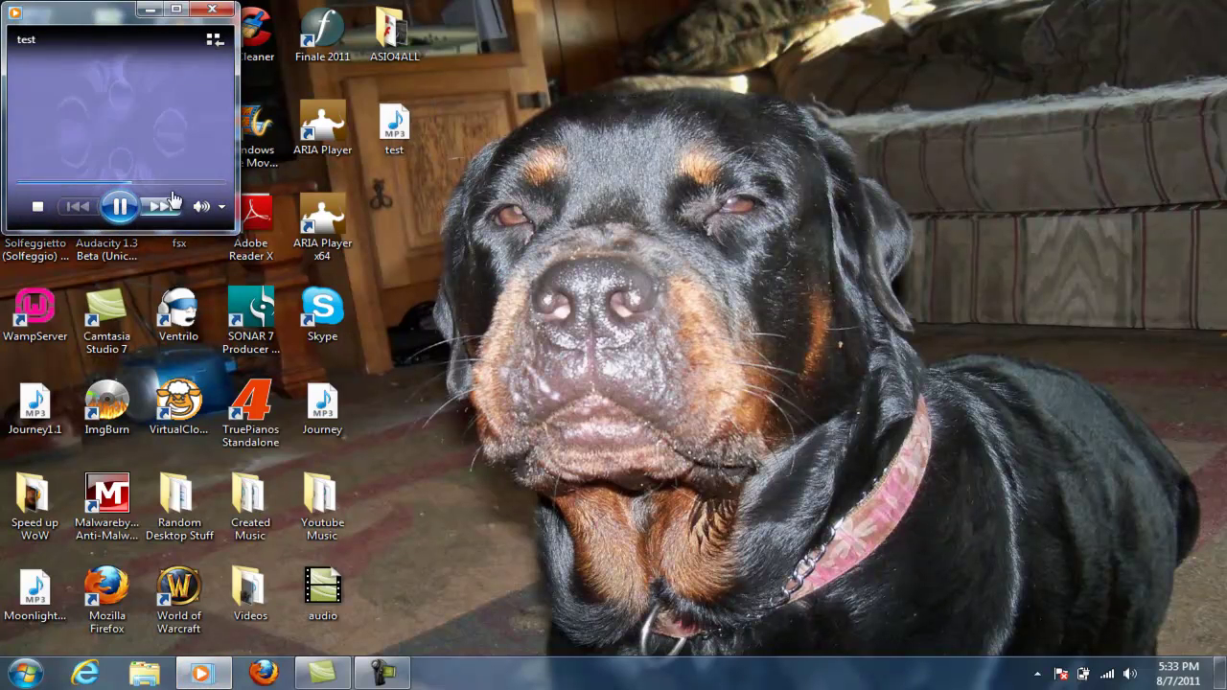
click(139, 210)
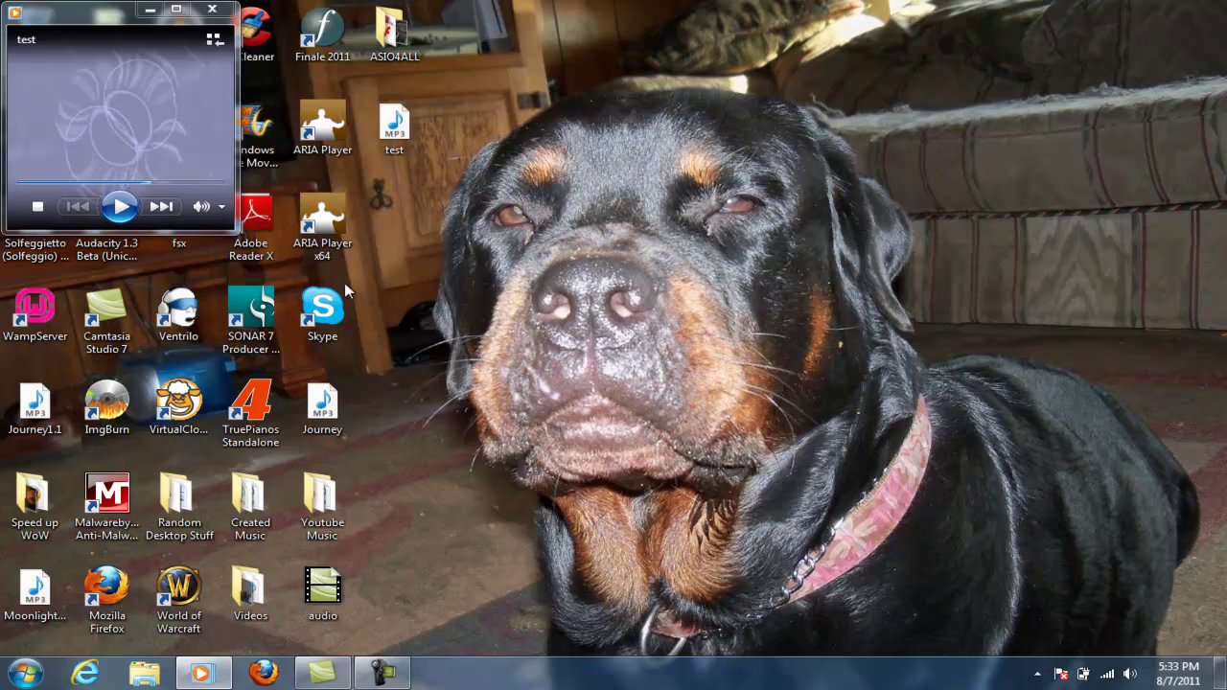
click(212, 9)
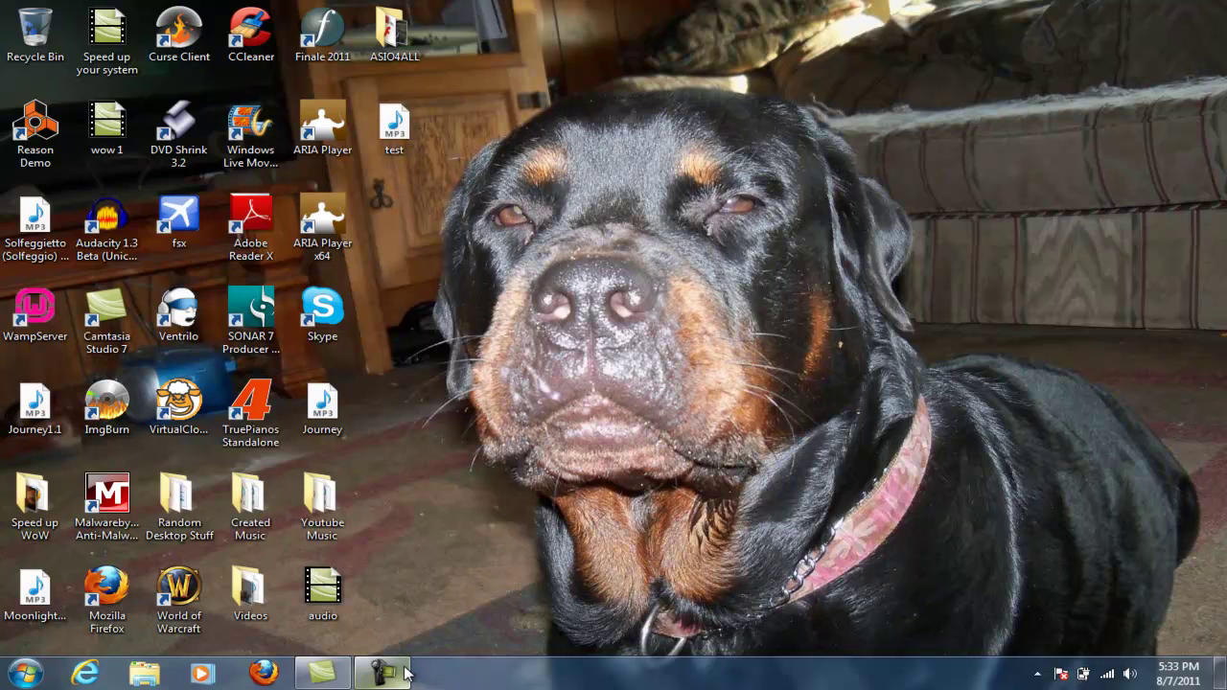
mouse_move(403, 671)
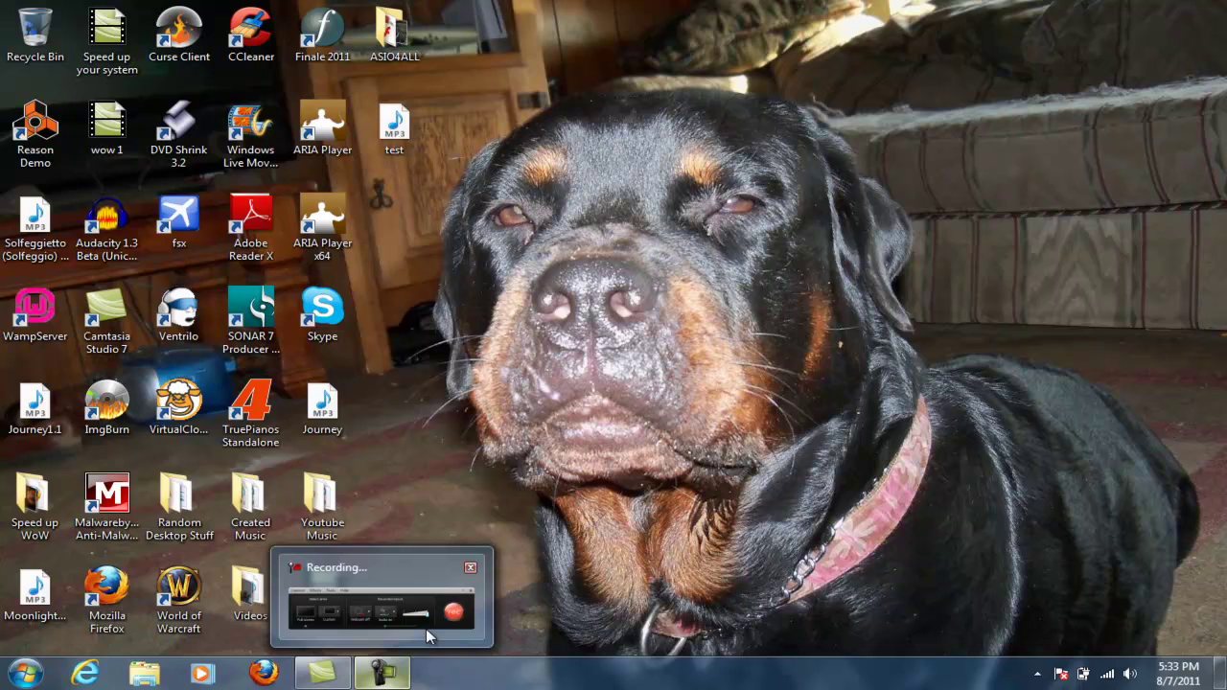